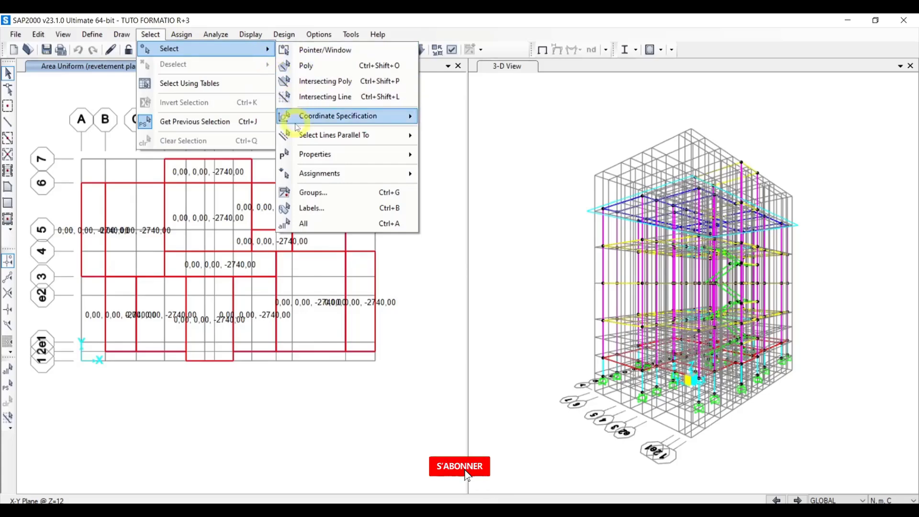
# Select all areas that use the dalle01, dalle pleine and escalier area sections.
pyautogui.moveTo(404, 155)
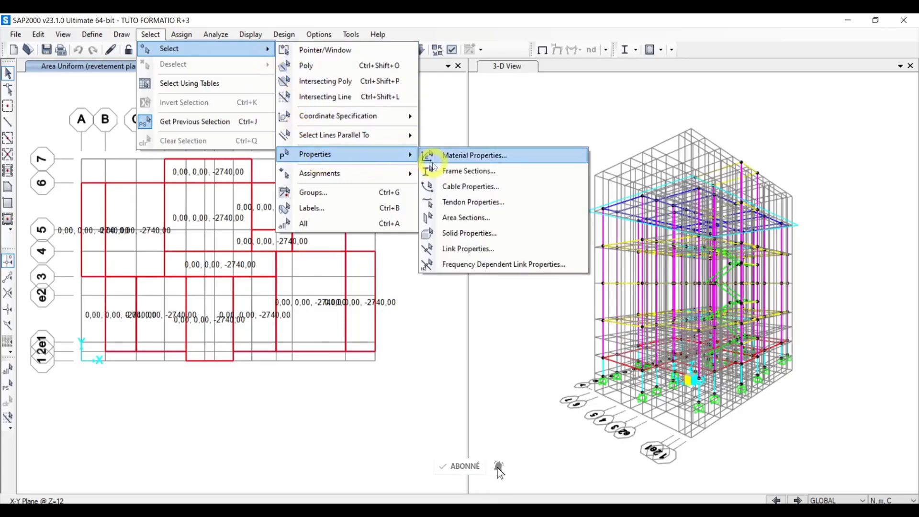
pyautogui.click(450, 217)
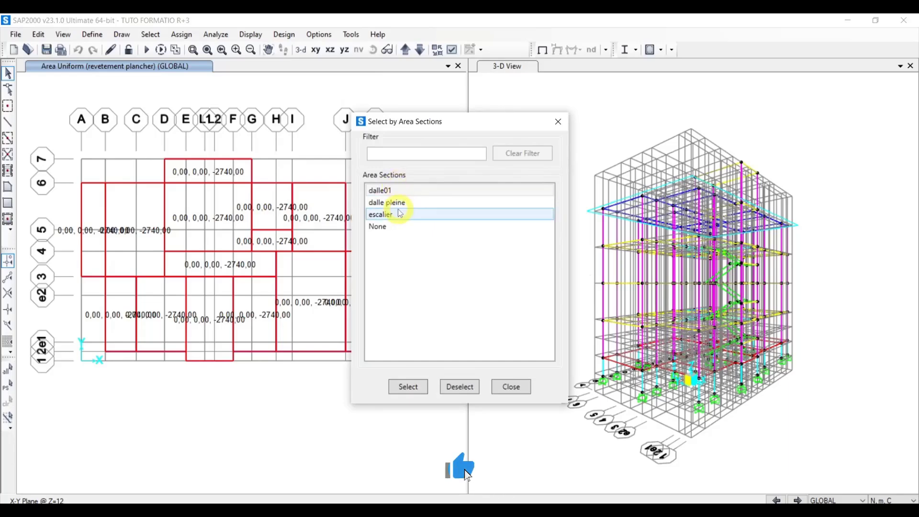
pyautogui.click(400, 192)
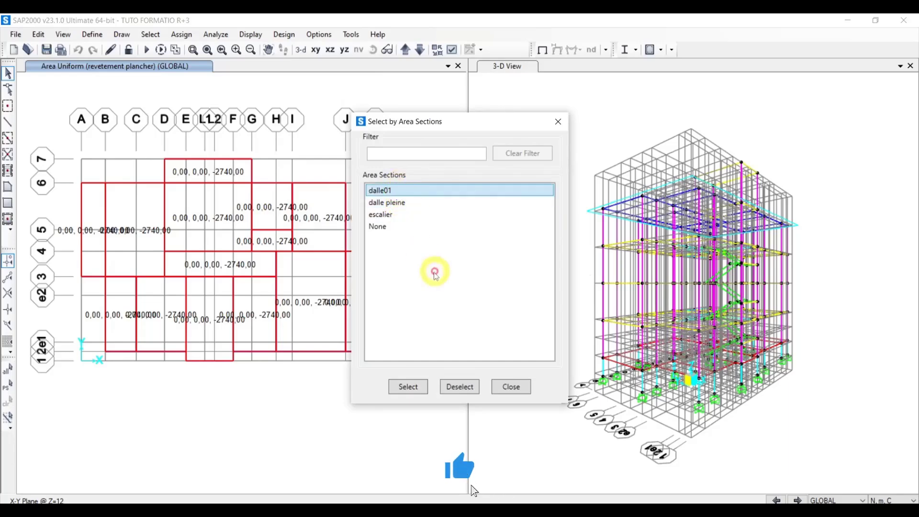
pyautogui.click(414, 379)
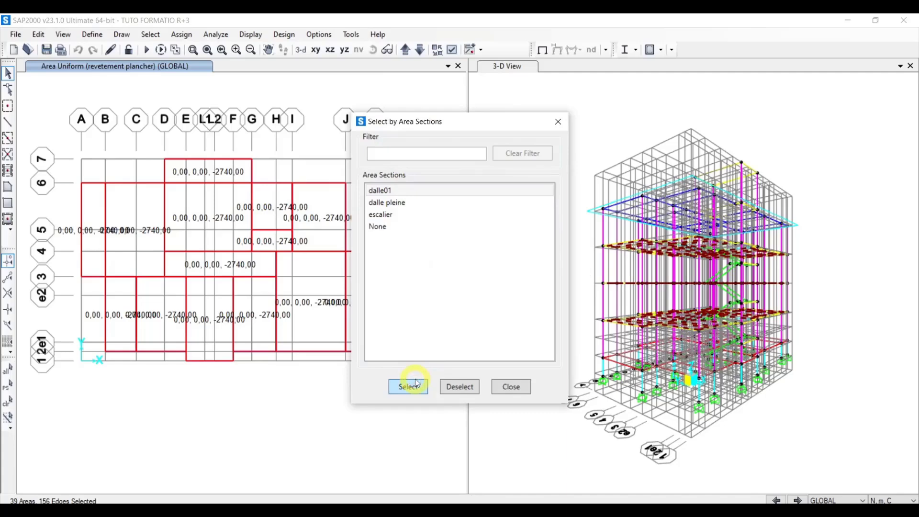
pyautogui.click(402, 203)
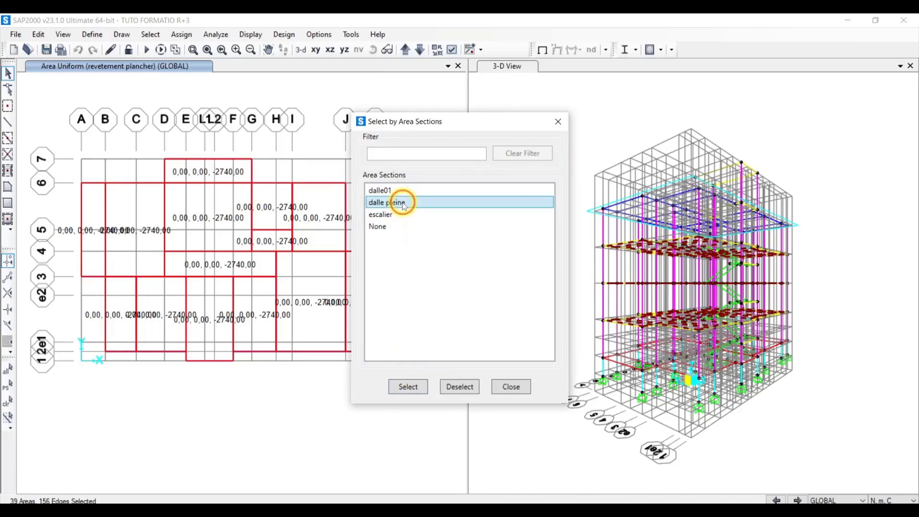
pyautogui.click(410, 388)
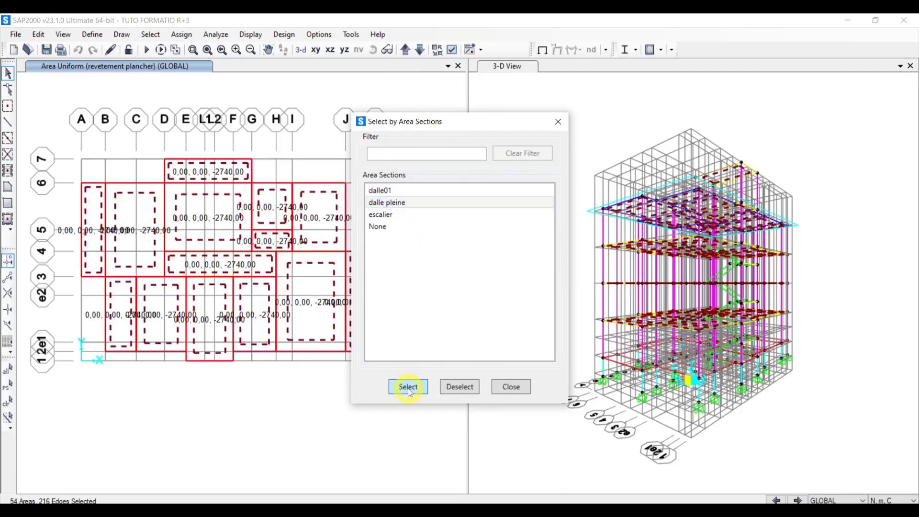
pyautogui.click(408, 218)
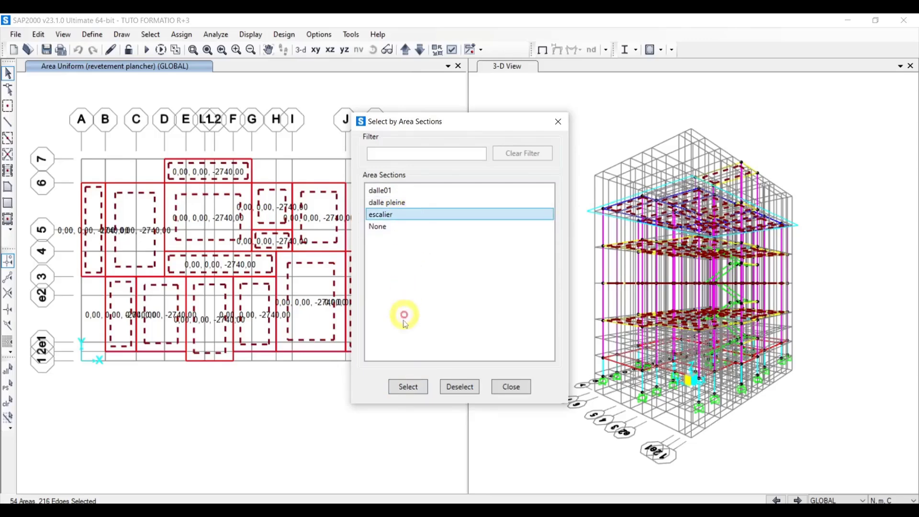
pyautogui.click(416, 387)
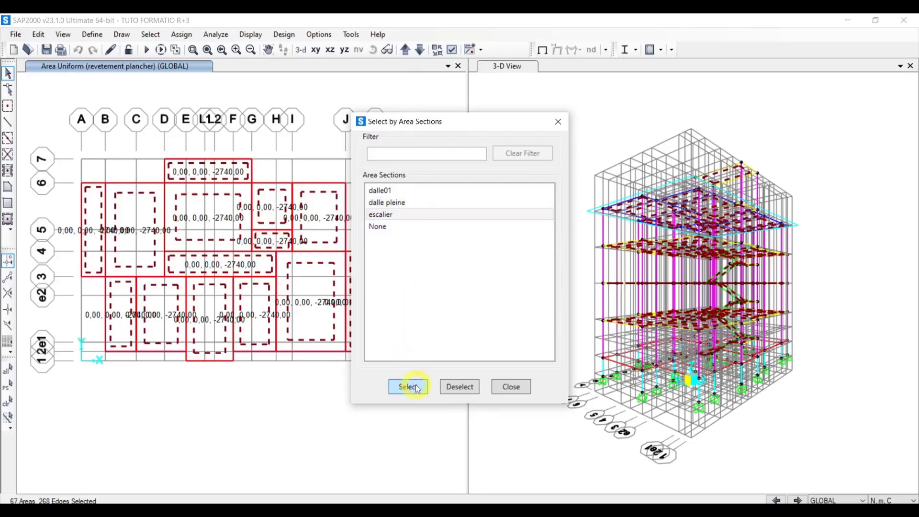
pyautogui.click(511, 386)
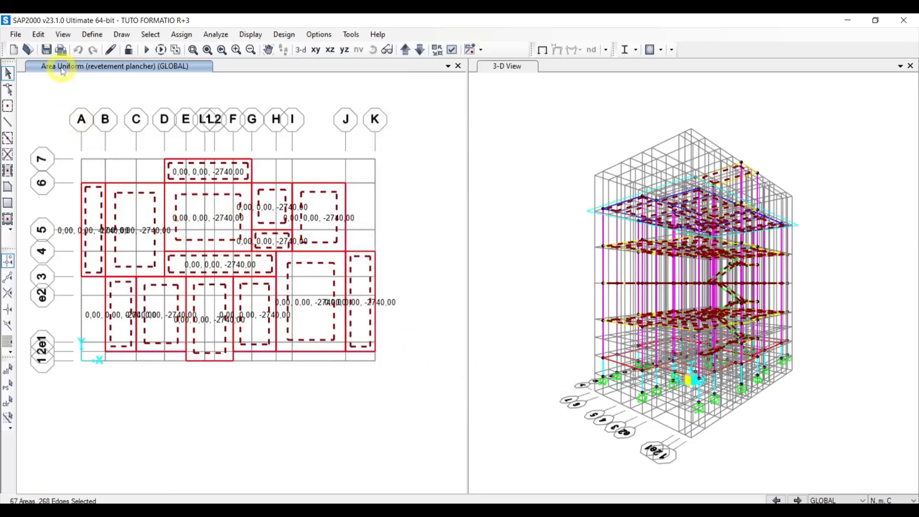
# Divide the selected slab and stair areas into 8 objects along edge 1 to 2 and 8 along edge 1 to 3.
pyautogui.click(39, 35)
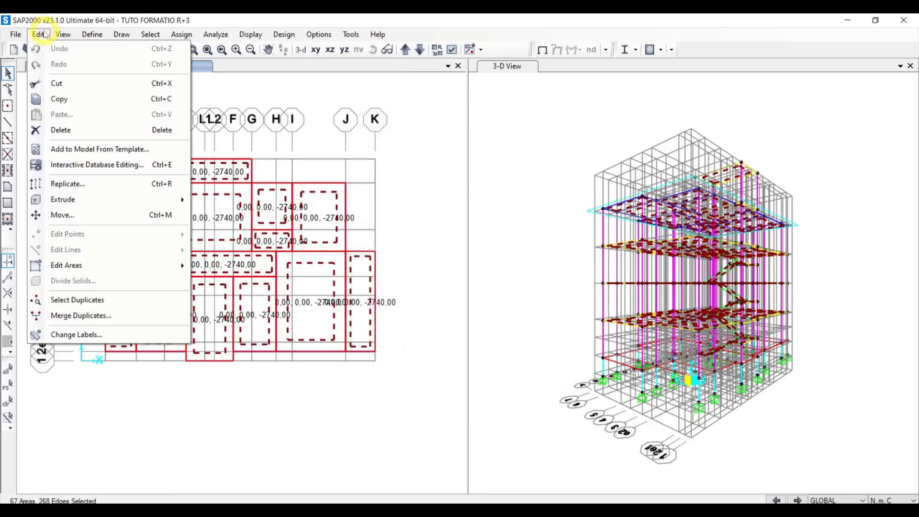
pyautogui.moveTo(93, 265)
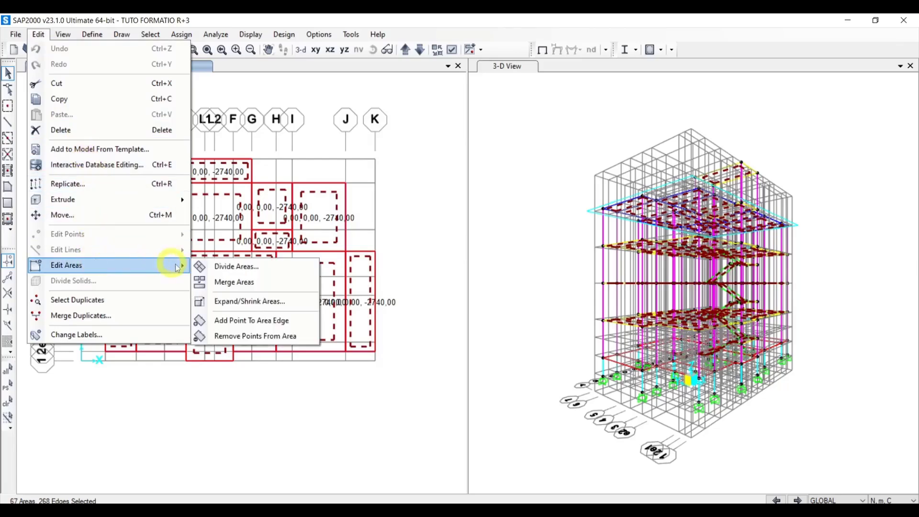
pyautogui.click(228, 273)
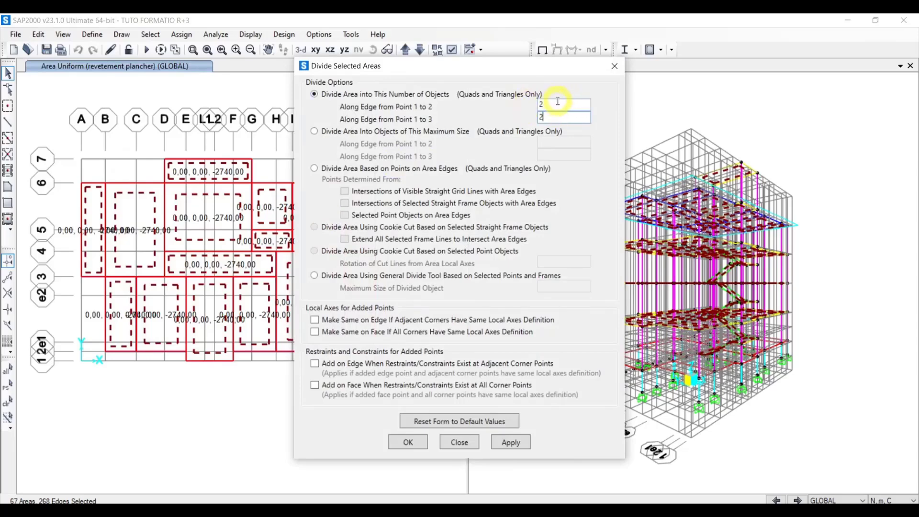
pyautogui.click(558, 102)
pyautogui.moveTo(559, 103); pyautogui.dragTo(500, 101)
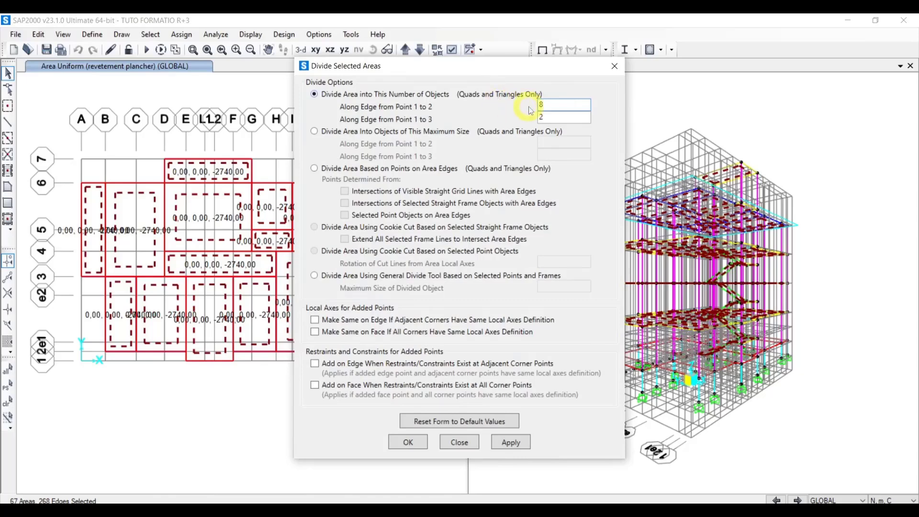
pyautogui.moveTo(540, 117); pyautogui.dragTo(520, 119)
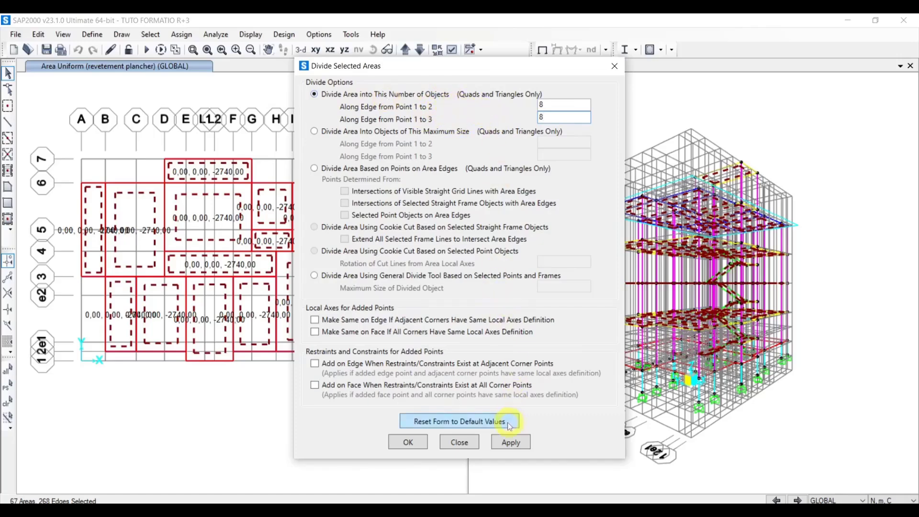
pyautogui.click(508, 441)
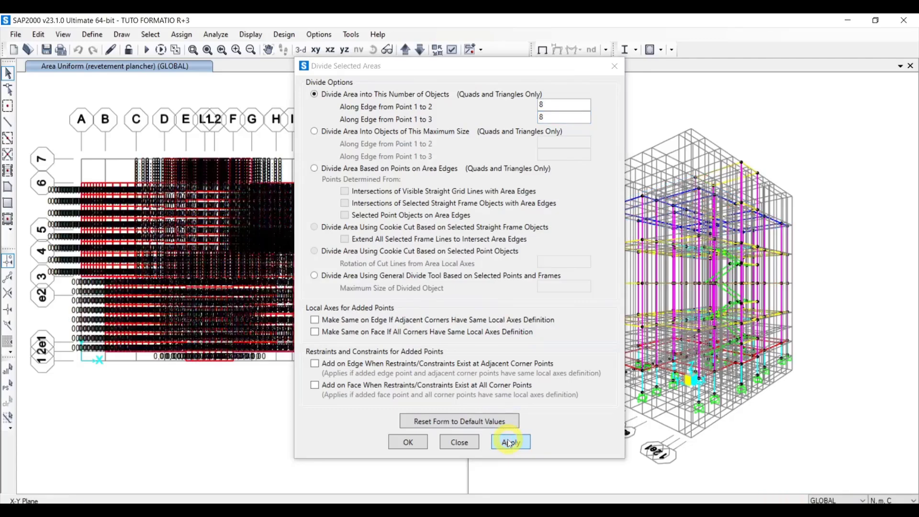
pyautogui.click(422, 449)
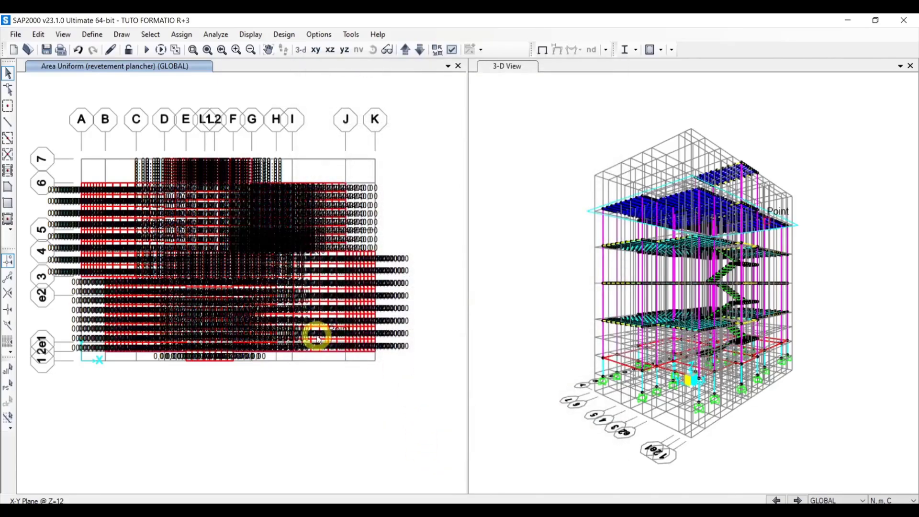
# Examine the divided slab mesh up close in both the plan at Z=12 and the 3-D view.
pyautogui.scroll(3, 315, 330)
pyautogui.scroll(2, 319, 326)
pyautogui.scroll(-1, 326, 314)
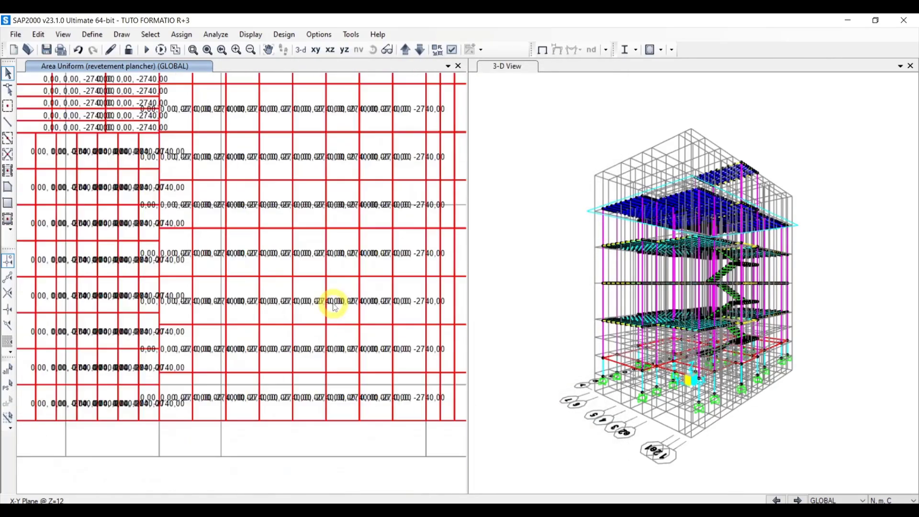
pyautogui.scroll(1, 333, 309)
pyautogui.scroll(1, 335, 307)
pyautogui.scroll(-5, 333, 305)
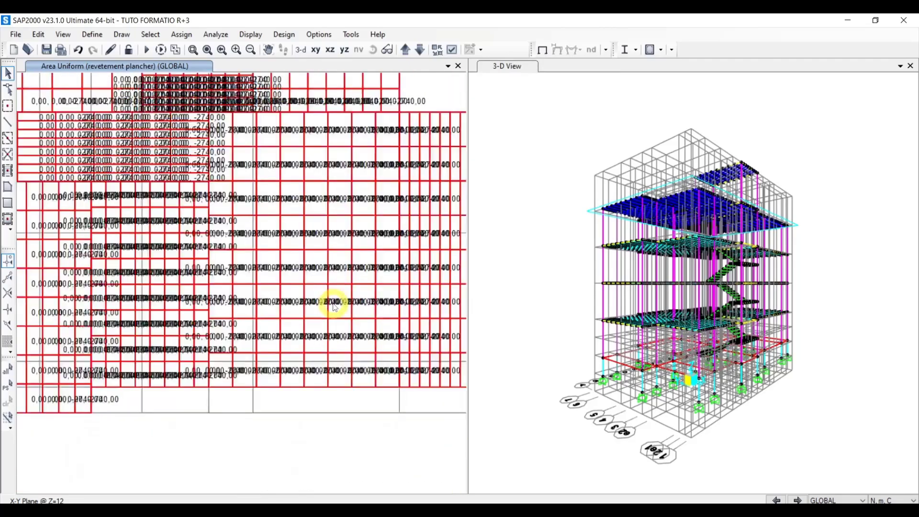
pyautogui.scroll(5, 334, 307)
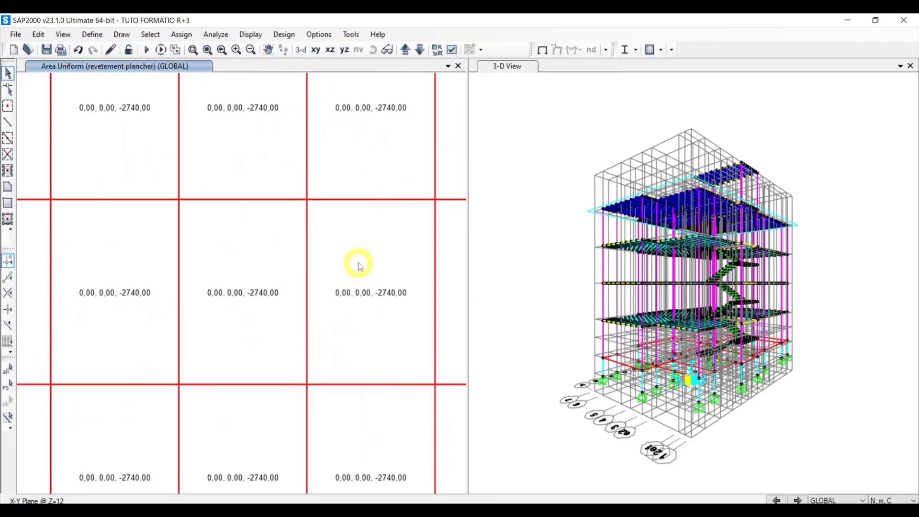
pyautogui.scroll(2, 739, 206)
pyautogui.scroll(2, 697, 212)
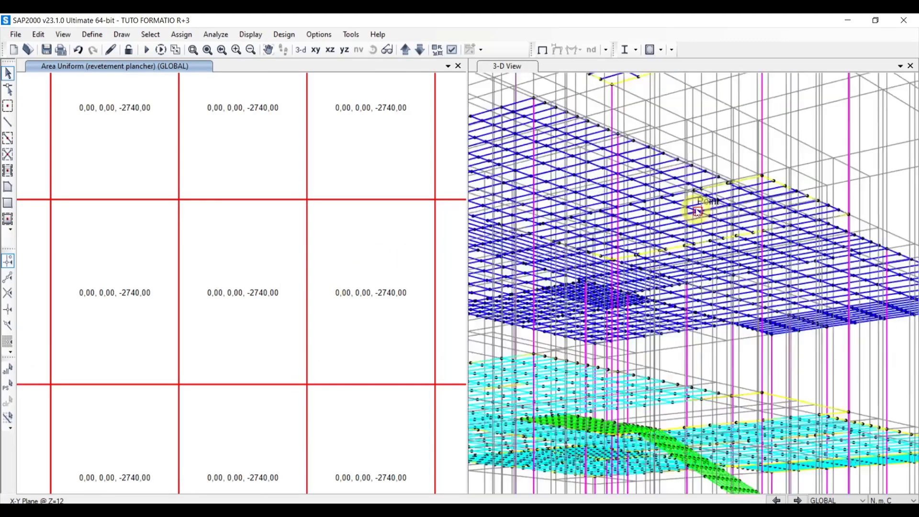
pyautogui.scroll(2, 698, 211)
pyautogui.scroll(2, 766, 201)
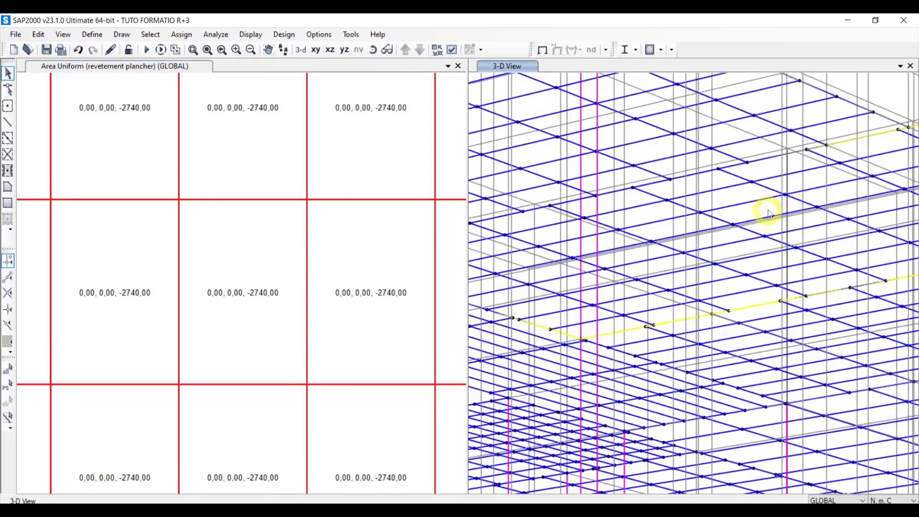
pyautogui.scroll(-3, 766, 208)
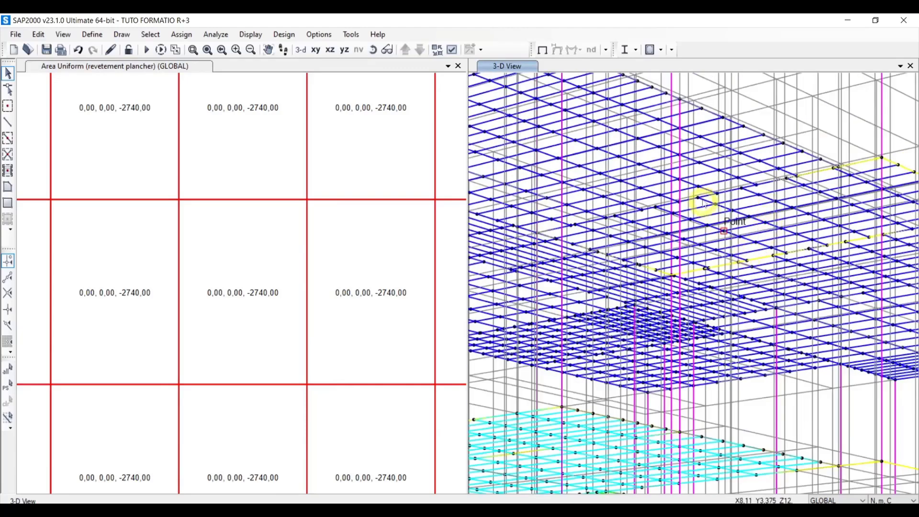
pyautogui.scroll(1, 720, 205)
pyautogui.scroll(1, 720, 204)
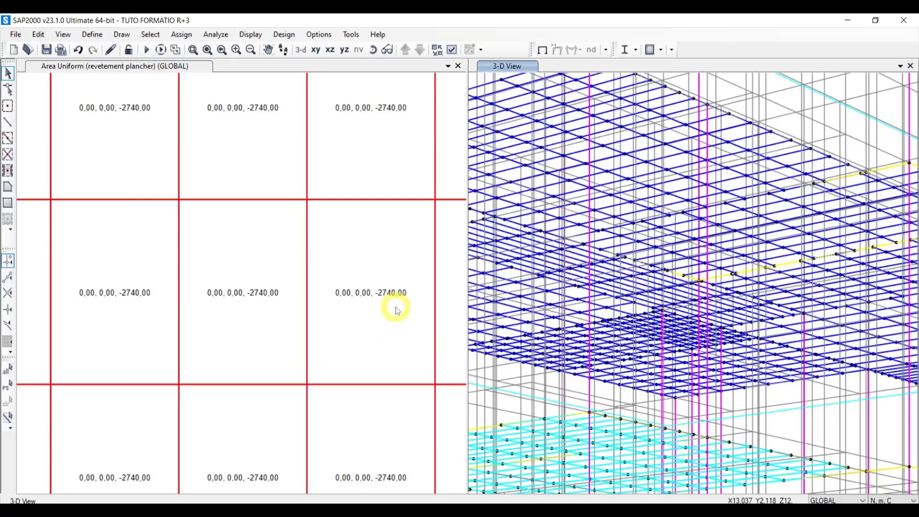
# Select four adjacent mesh areas of the slab in the plan at Z=12 to check that they are separate objects.
pyautogui.click(365, 324)
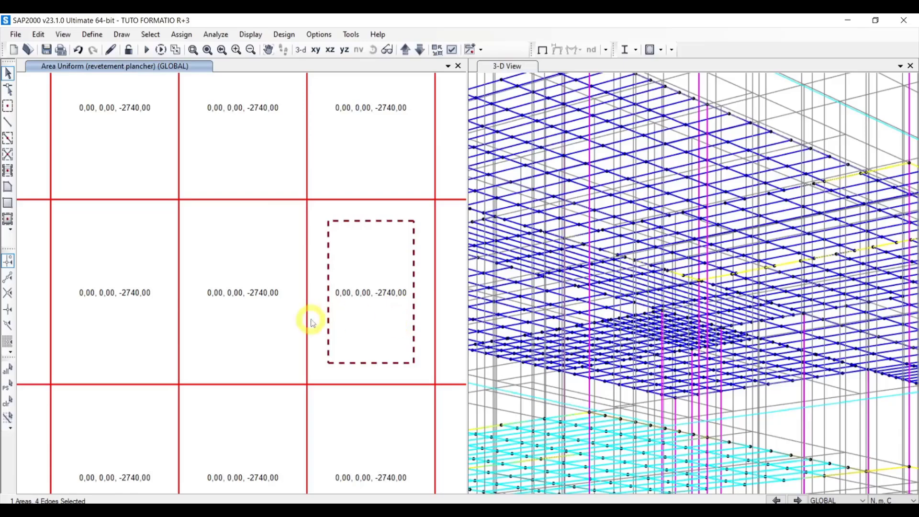
pyautogui.click(255, 321)
pyautogui.click(273, 136)
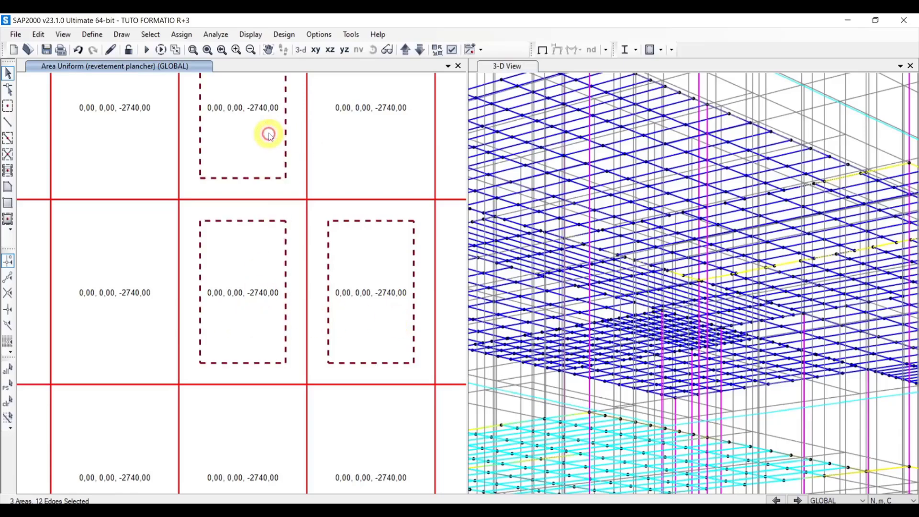
pyautogui.click(354, 134)
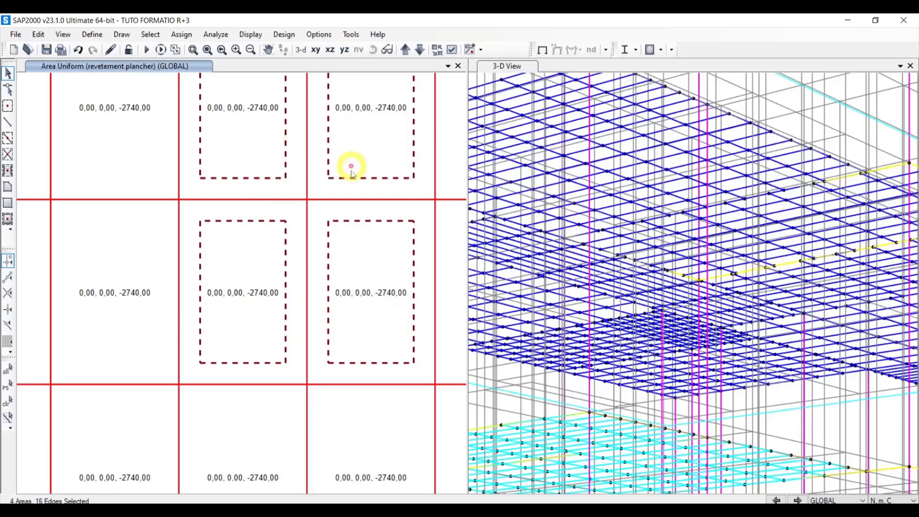
# Check the section assignment and the uniform loads of one divided slab area in its area information.
pyautogui.rightClick(346, 331)
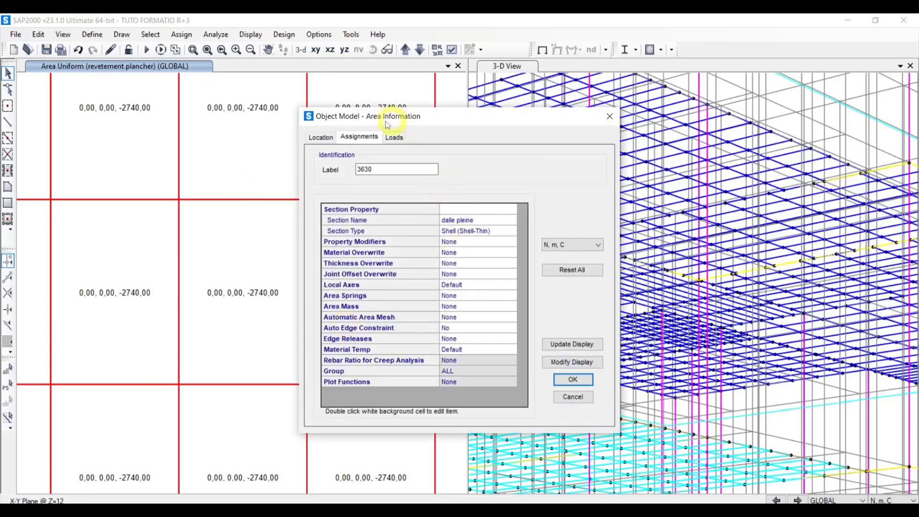
pyautogui.click(394, 137)
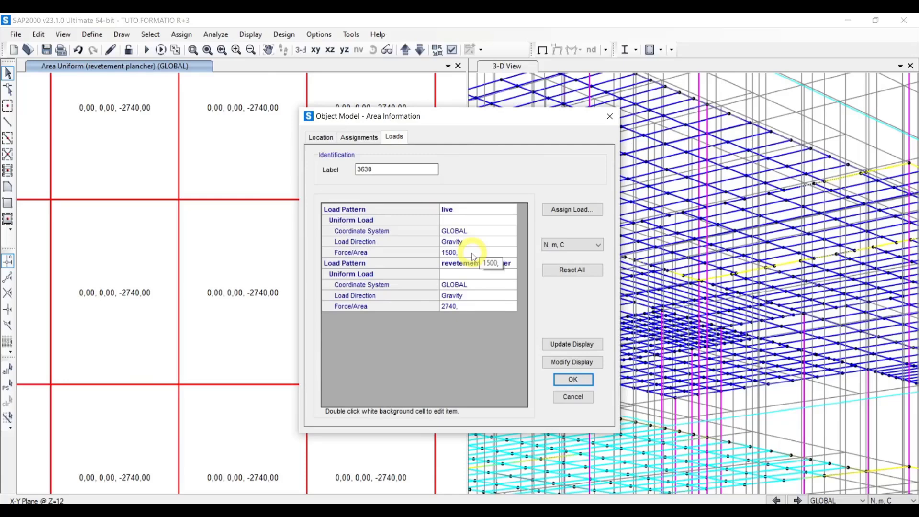
pyautogui.click(609, 117)
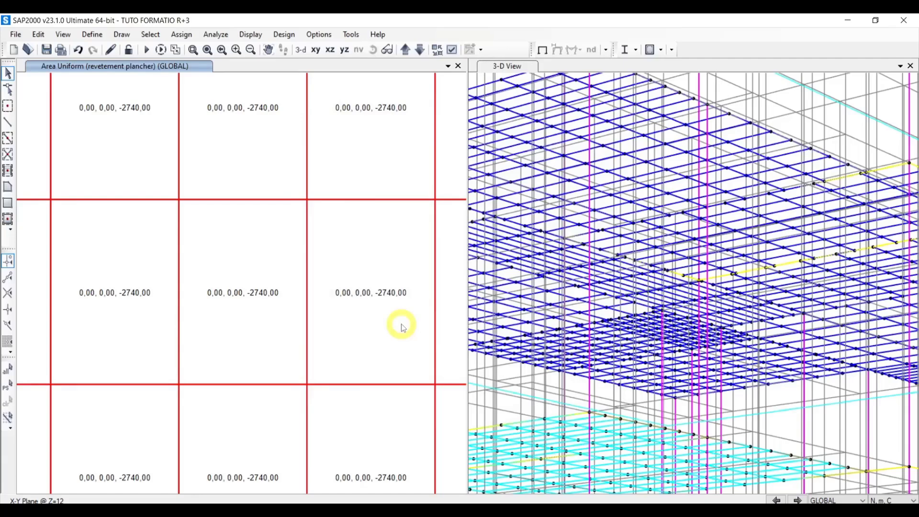
# Change the model's current units to KN, m, C.
pyautogui.scroll(-5, 402, 324)
pyautogui.moveTo(402, 324); pyautogui.dragTo(367, 308, button='middle')
pyautogui.scroll(5, 368, 311)
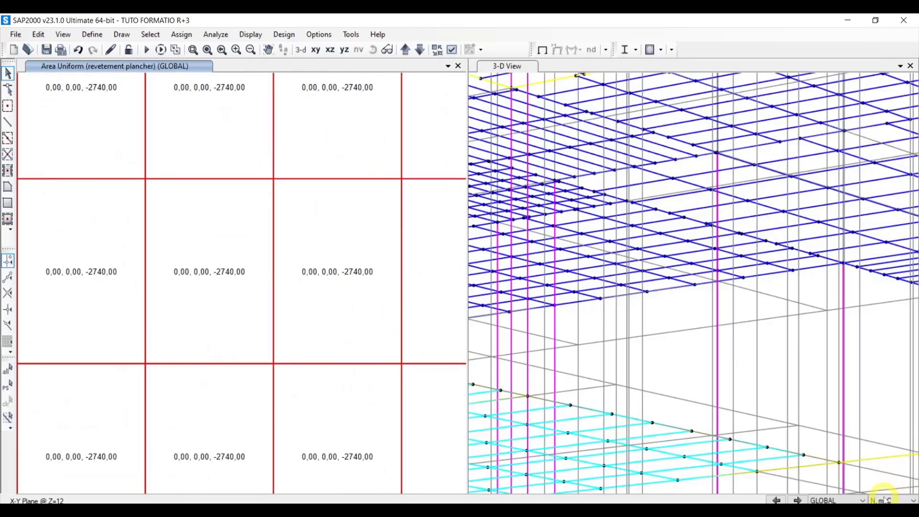
pyautogui.click(890, 500)
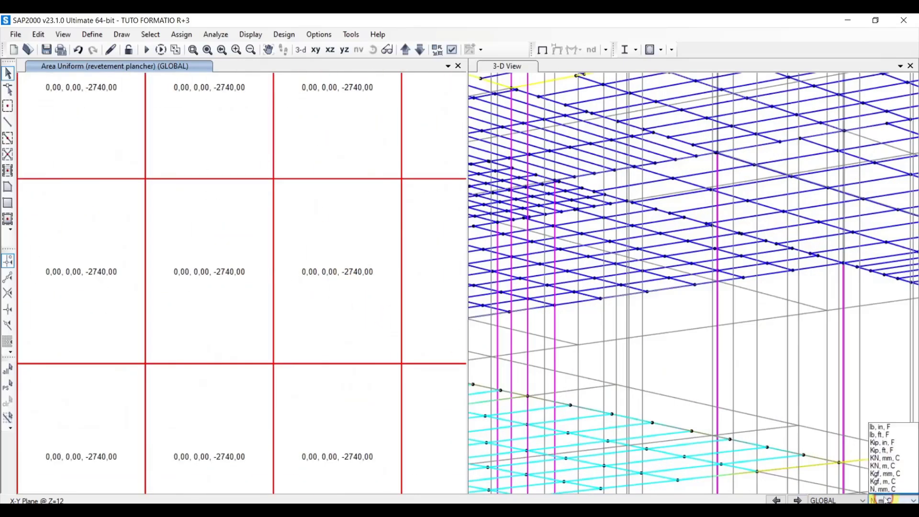
pyautogui.click(882, 412)
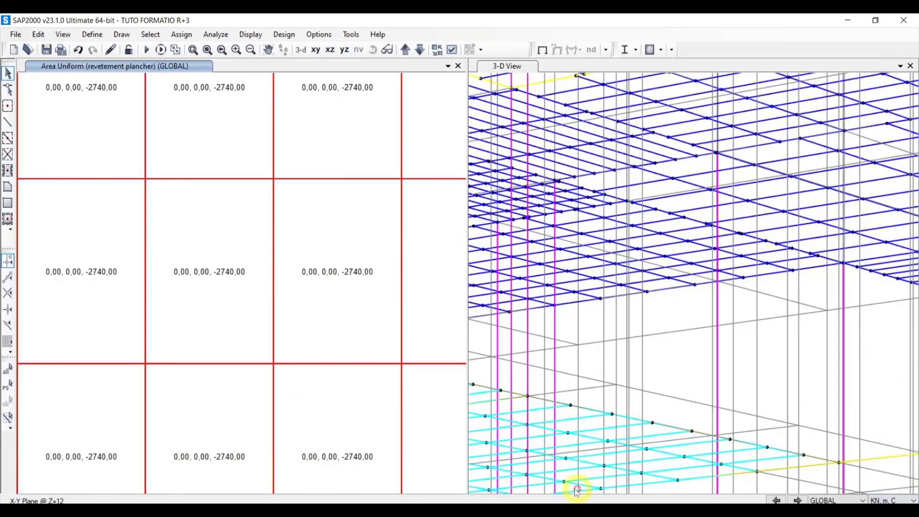
pyautogui.scroll(-5, 334, 335)
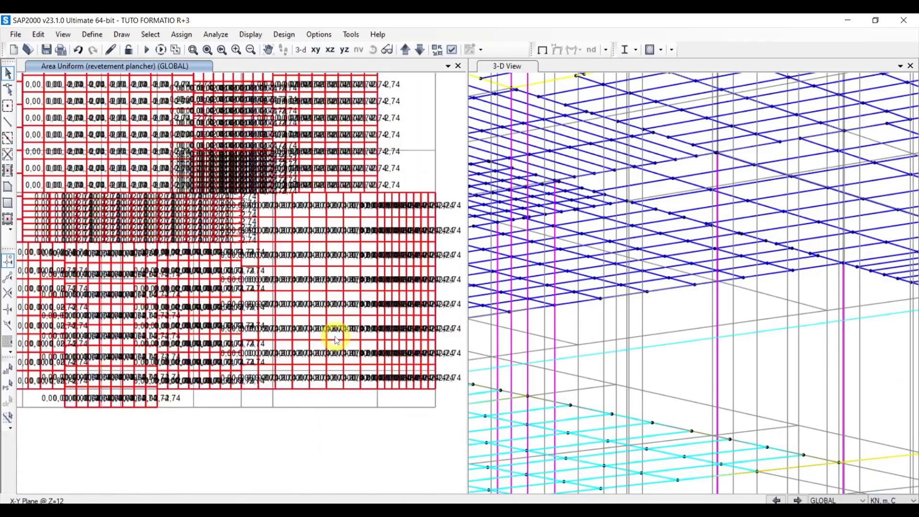
pyautogui.scroll(-3, 302, 344)
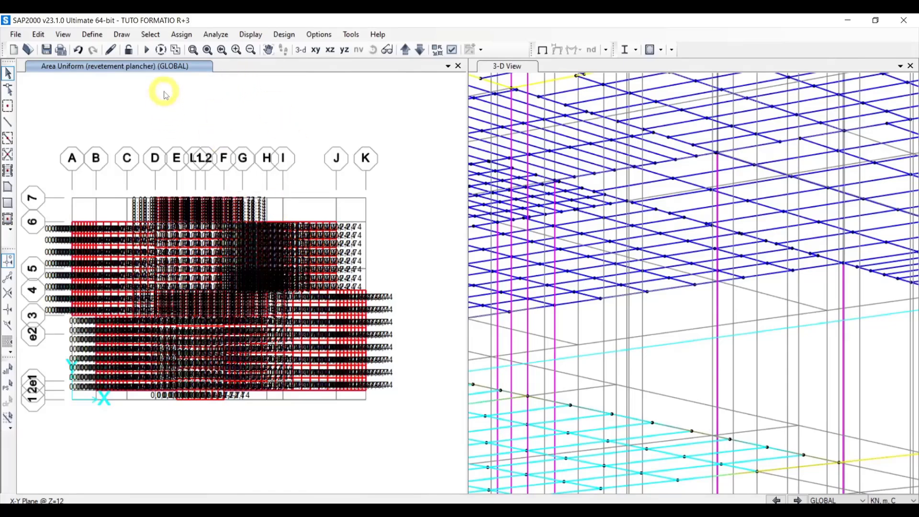
pyautogui.scroll(-3, 689, 325)
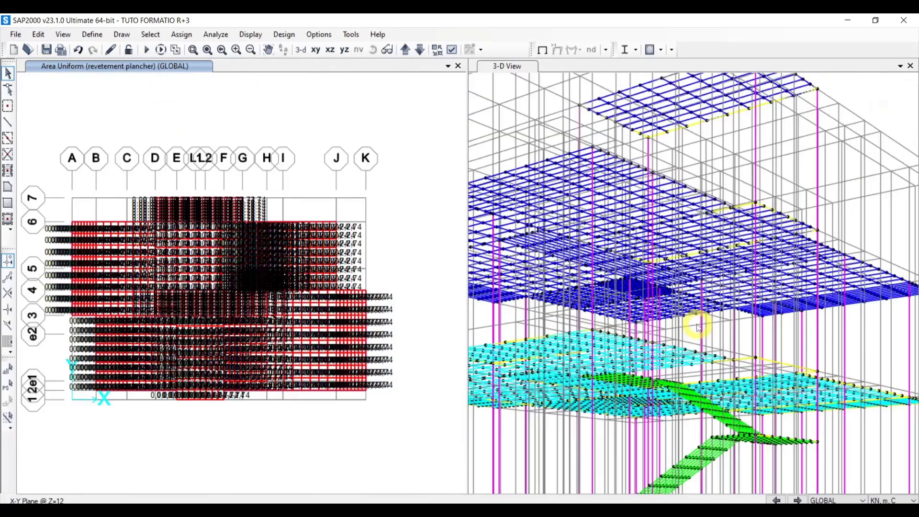
# Examine the meshed slabs, stairs and floor-edge joints of all storeys up close in the 3-D view.
pyautogui.scroll(-2, 702, 331)
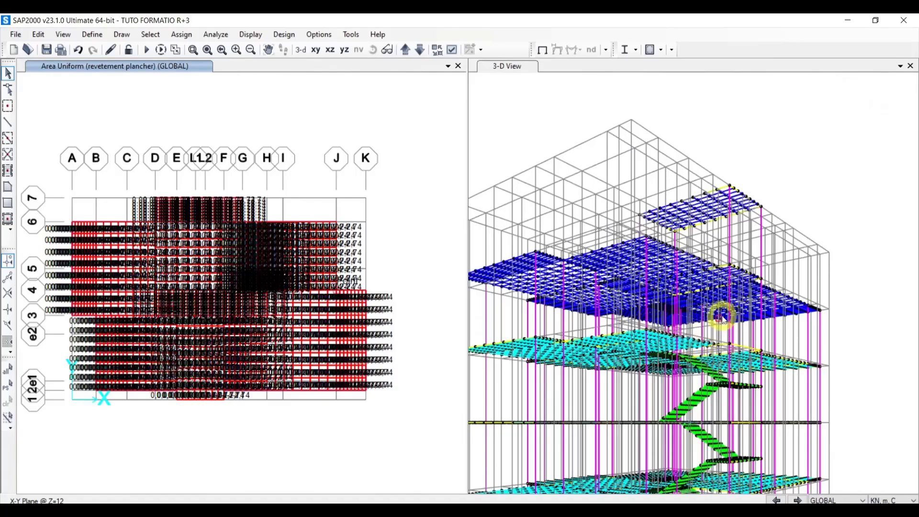
pyautogui.moveTo(775, 301)
pyautogui.keyDown('shift'); pyautogui.mouseDown(button='middle')
pyautogui.moveTo(827, 242)
pyautogui.moveTo(792, 307)
pyautogui.mouseUp(button='middle'); pyautogui.keyUp('shift')
pyautogui.scroll(5, 791, 308)
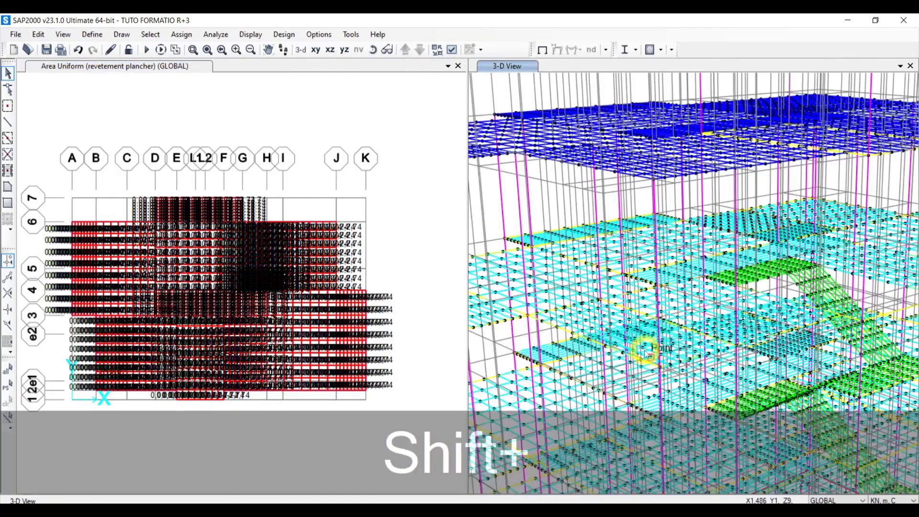
pyautogui.scroll(2, 766, 309)
pyautogui.scroll(-3, 809, 308)
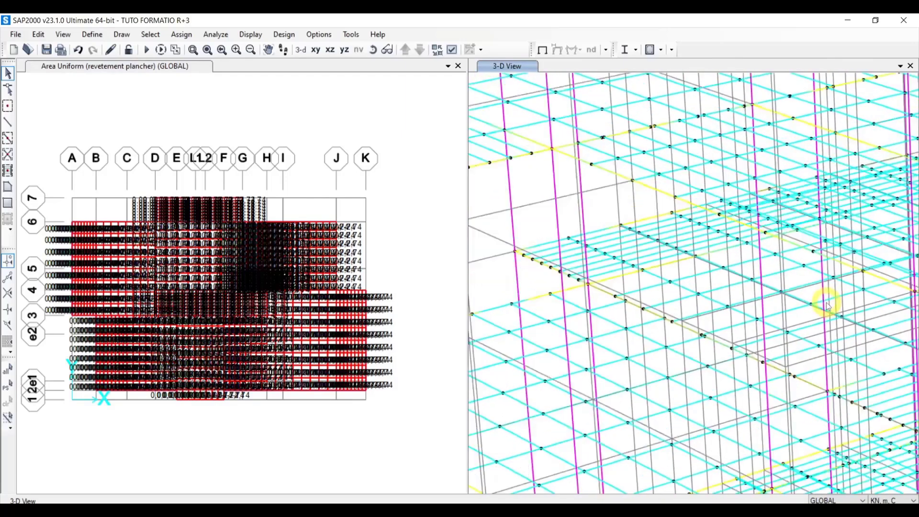
pyautogui.scroll(3, 662, 258)
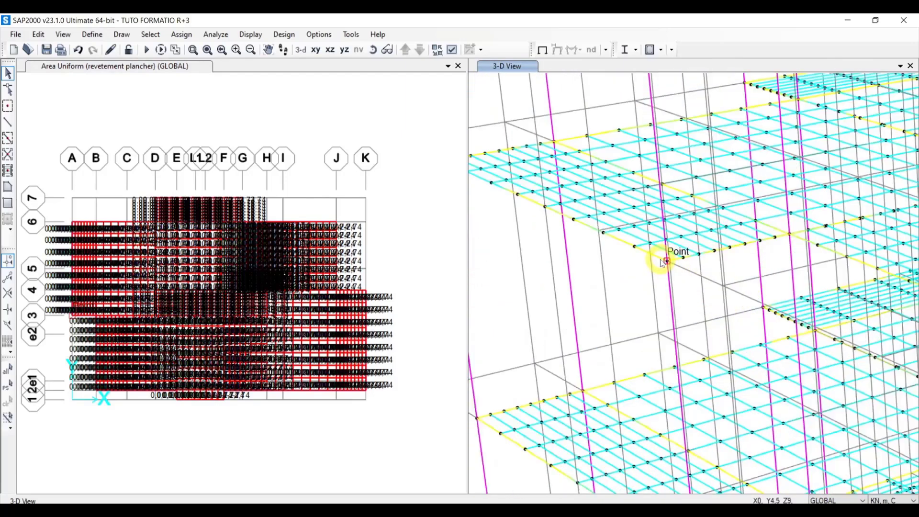
pyautogui.scroll(3, 640, 257)
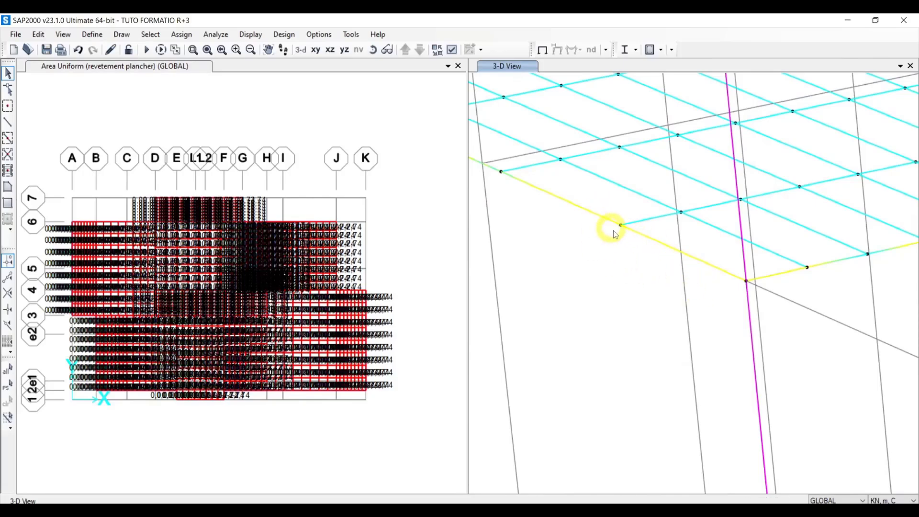
pyautogui.scroll(-3, 617, 232)
pyautogui.scroll(3, 617, 232)
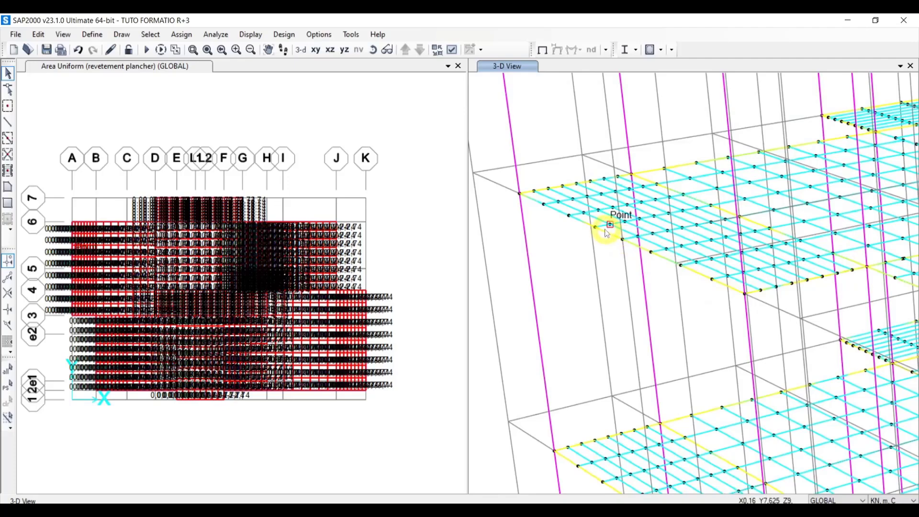
pyautogui.scroll(-1, 622, 299)
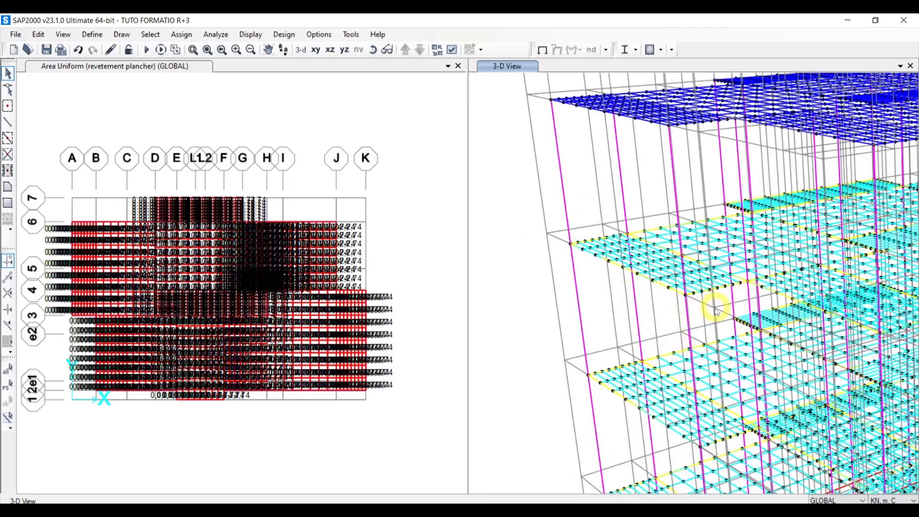
pyautogui.scroll(-3, 718, 337)
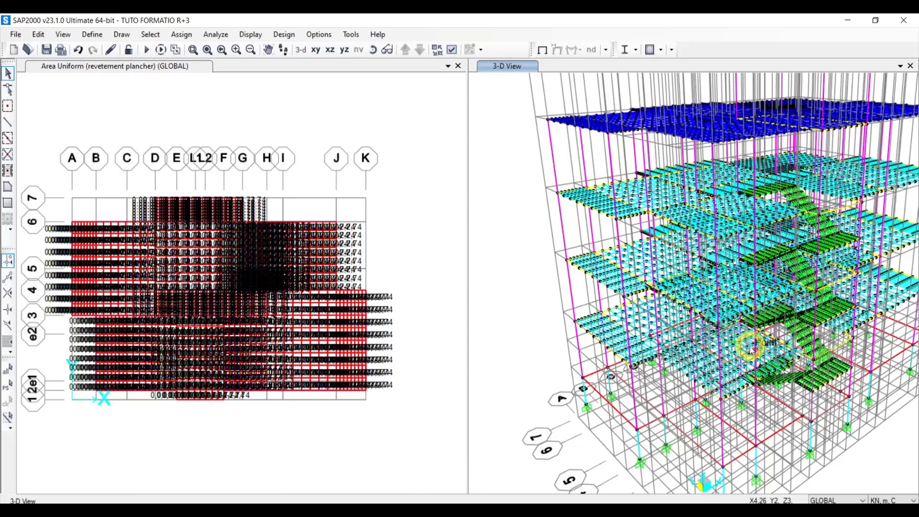
pyautogui.scroll(2, 713, 335)
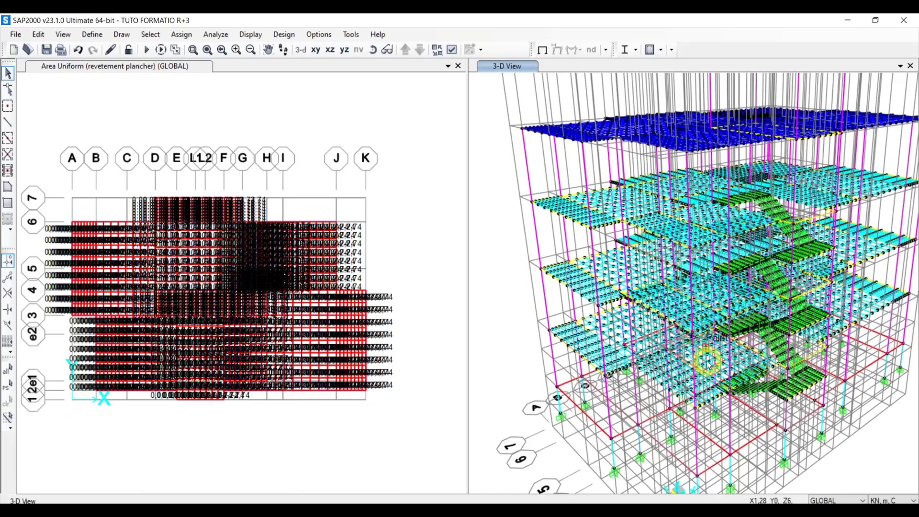
pyautogui.scroll(-3, 709, 364)
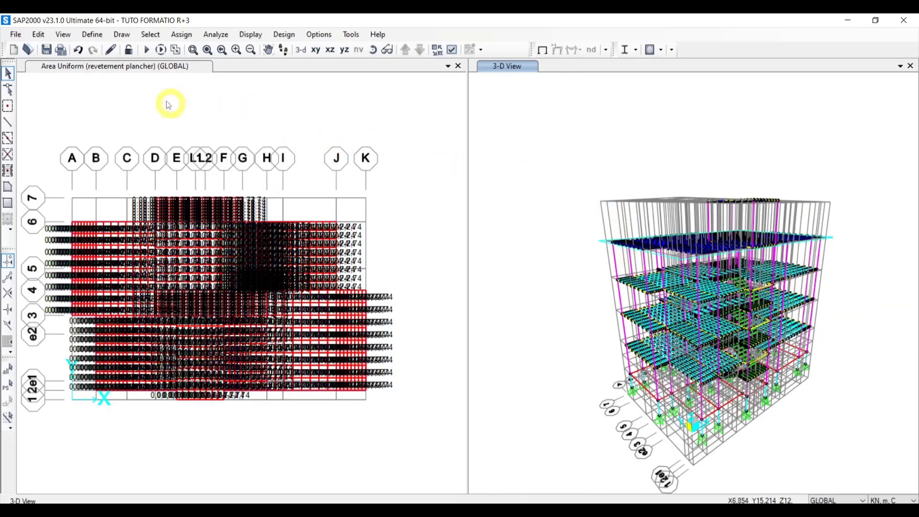
# Run the structural analysis of the meshed building model.
pyautogui.click(148, 50)
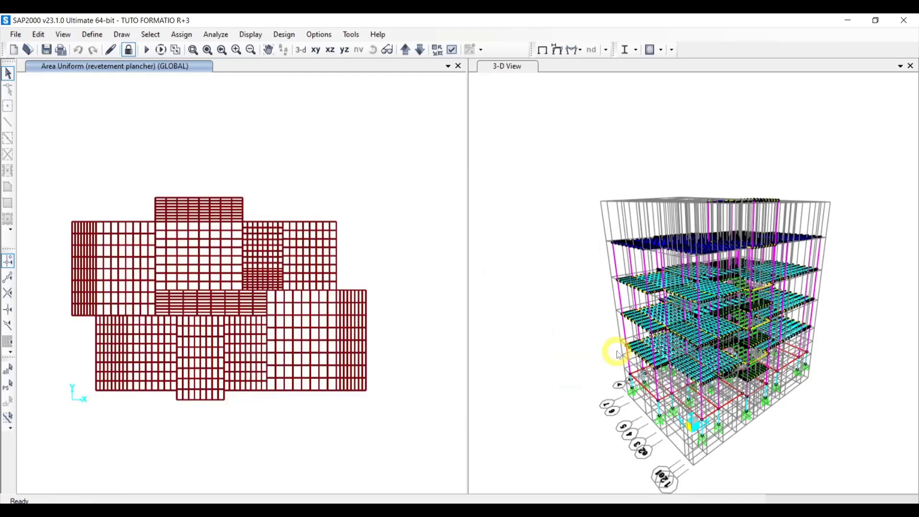
pyautogui.click(617, 354)
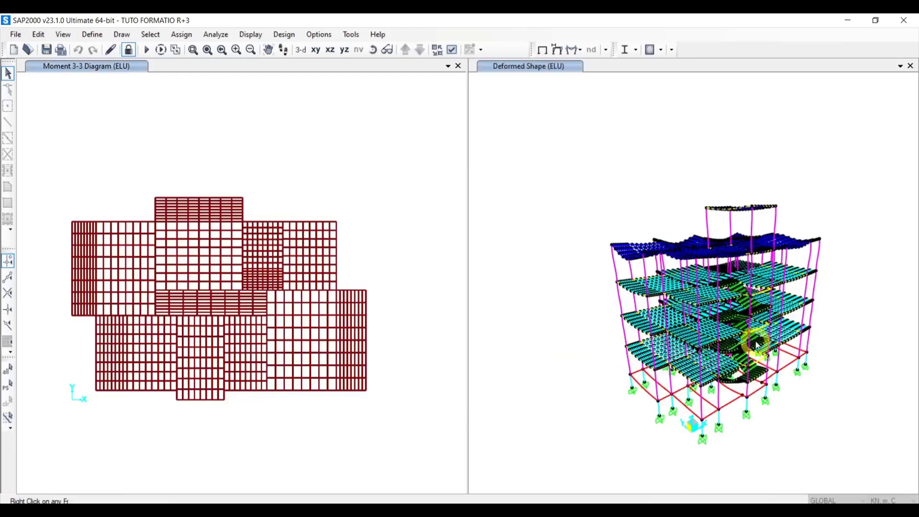
# Examine the ELU deformed shape of the slabs, columns and stairs from several angles and at close range.
pyautogui.keyDown('shift'); pyautogui.moveTo(762, 324); pyautogui.dragTo(751, 292, button='middle'); pyautogui.keyUp('shift')
pyautogui.scroll(5, 756, 315)
pyautogui.scroll(-5, 752, 301)
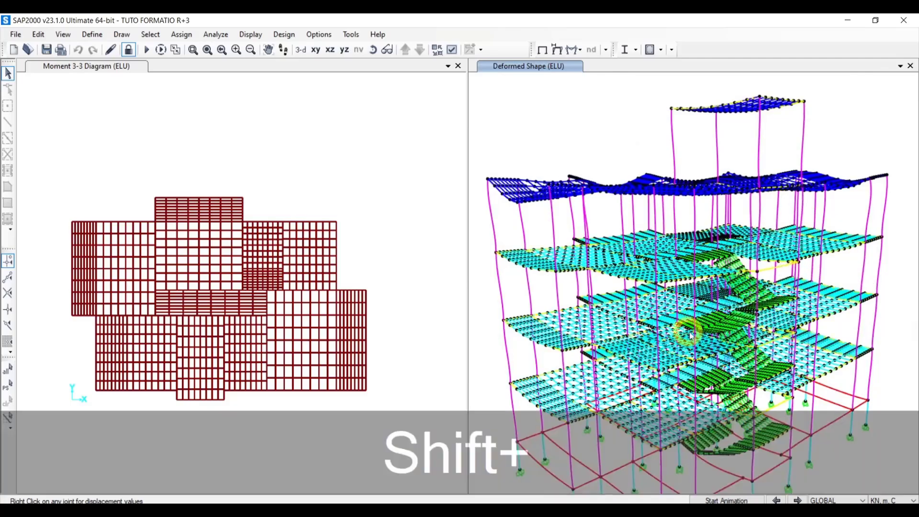
pyautogui.keyDown('shift'); pyautogui.moveTo(732, 306); pyautogui.dragTo(671, 280, button='middle'); pyautogui.keyUp('shift')
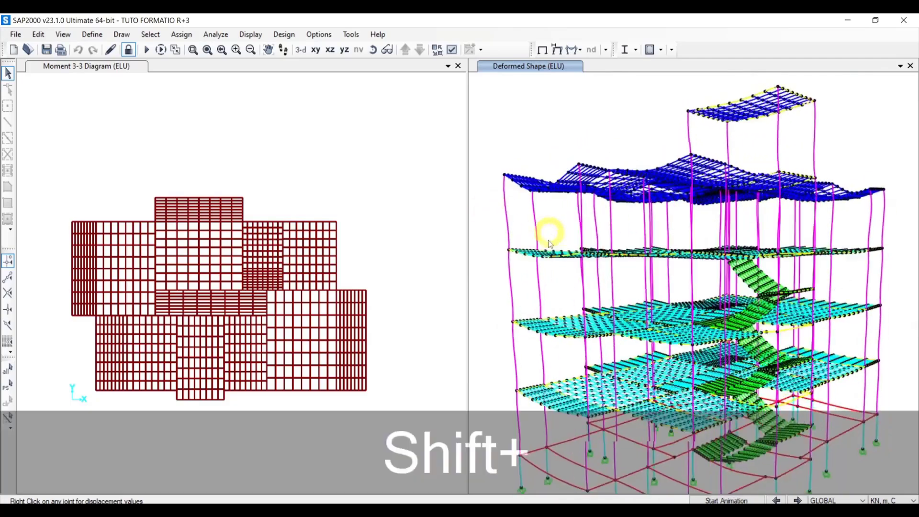
pyautogui.keyDown('shift'); pyautogui.moveTo(550, 240); pyautogui.dragTo(602, 335, button='middle'); pyautogui.keyUp('shift')
pyautogui.scroll(4, 689, 189)
pyautogui.scroll(-4, 688, 188)
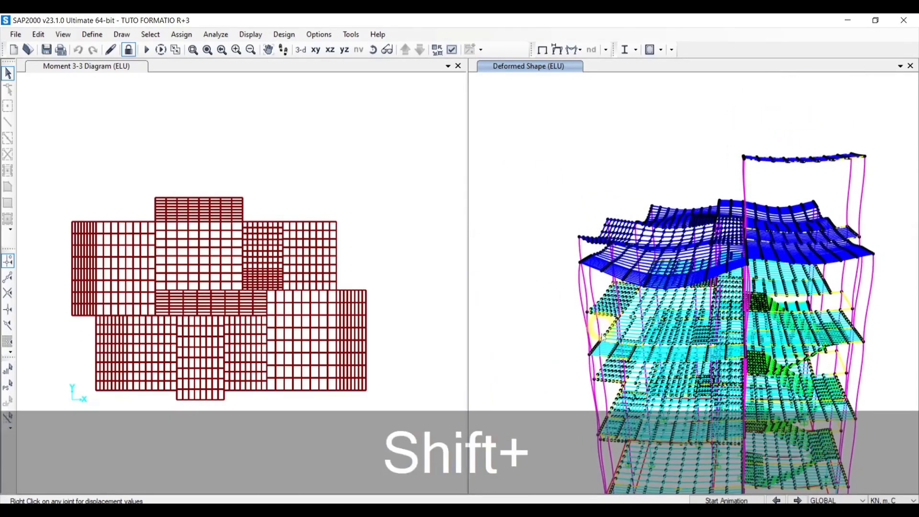
pyautogui.scroll(3, 588, 326)
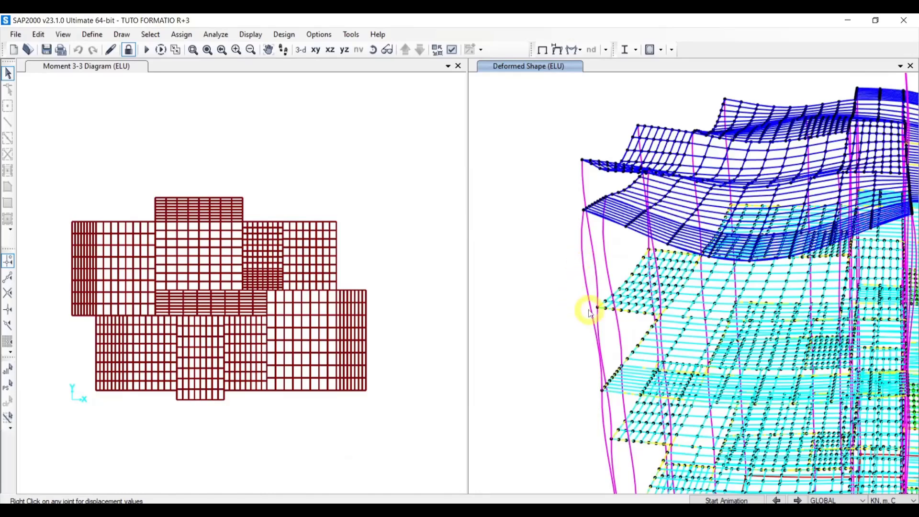
pyautogui.scroll(-2, 675, 386)
pyautogui.scroll(5, 698, 268)
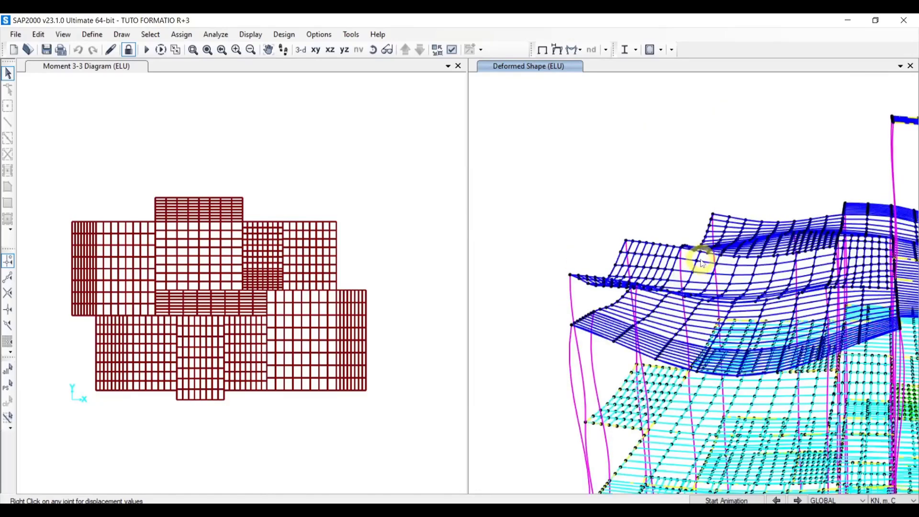
pyautogui.scroll(-2, 725, 306)
pyautogui.keyDown('shift'); pyautogui.moveTo(722, 342); pyautogui.dragTo(670, 302, button='middle'); pyautogui.keyUp('shift')
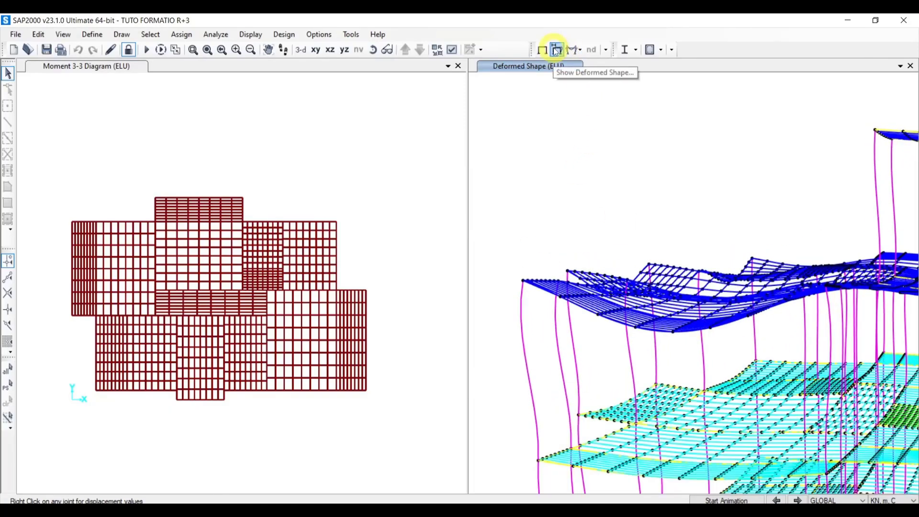
# Display the ELU deformed shape with contours drawn on objects, using component Ux and continuous contours.
pyautogui.click(556, 50)
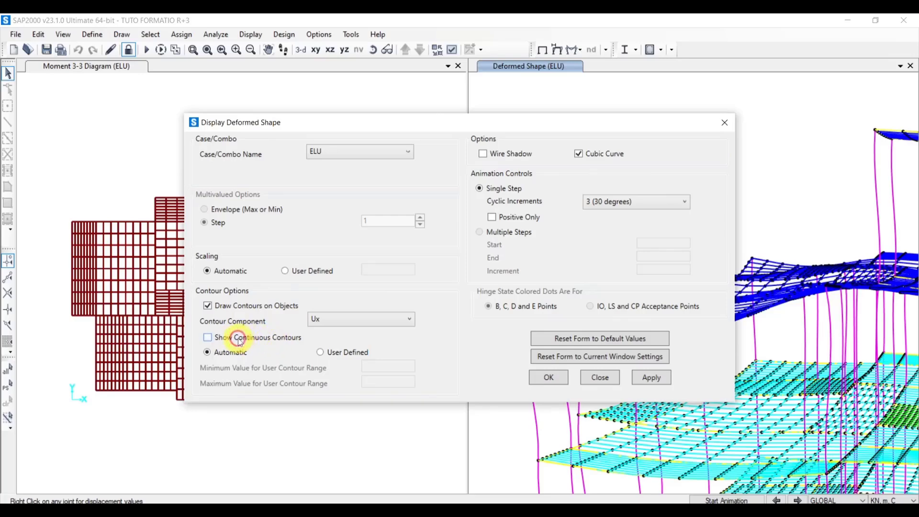
pyautogui.click(326, 323)
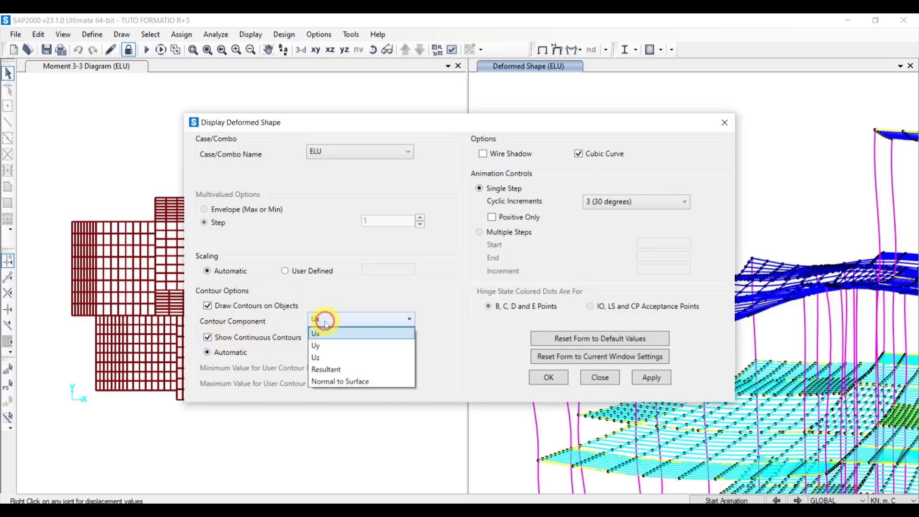
pyautogui.click(325, 324)
pyautogui.click(315, 320)
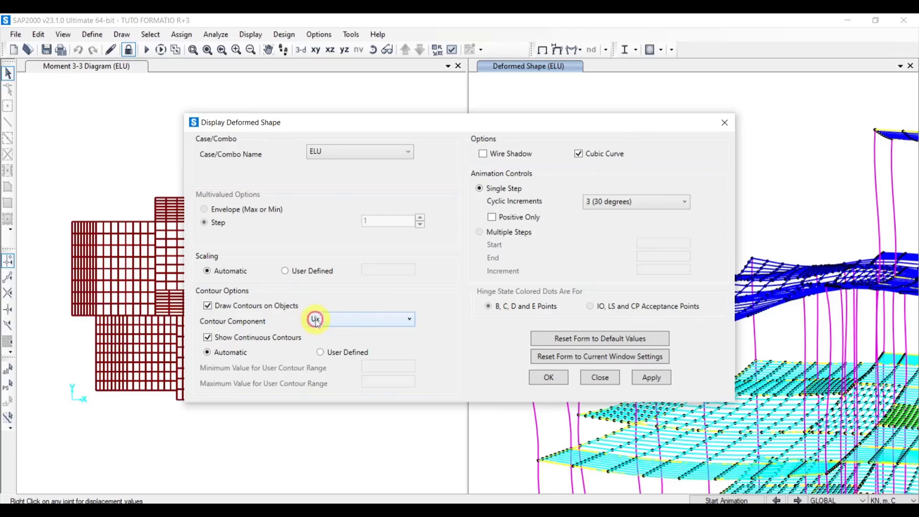
pyautogui.click(334, 152)
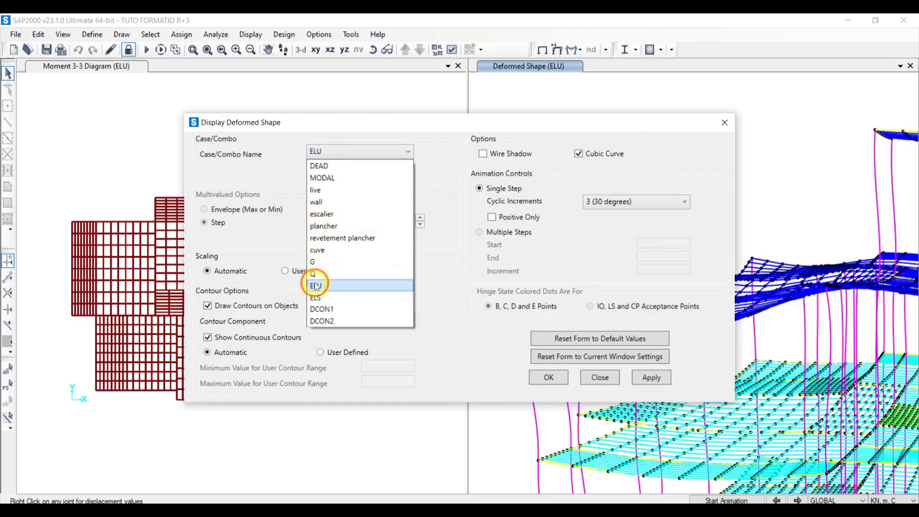
pyautogui.click(363, 171)
pyautogui.click(641, 378)
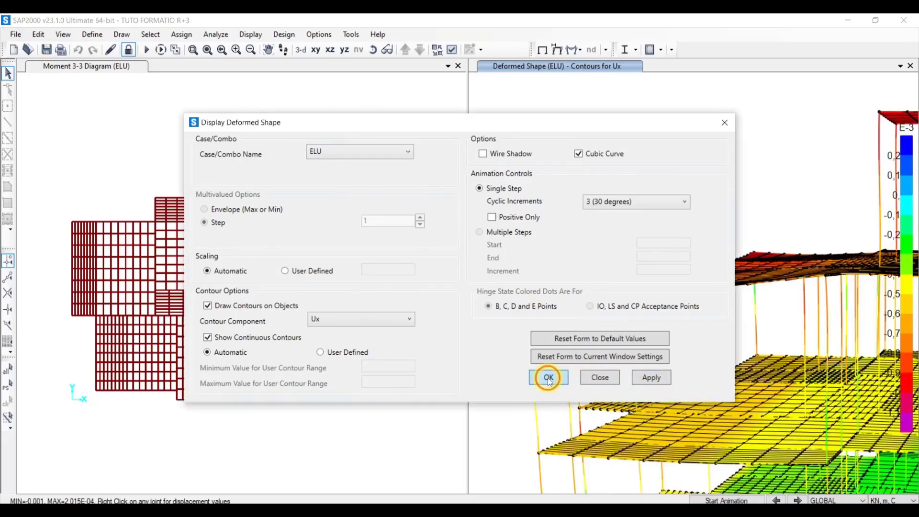
pyautogui.click(565, 380)
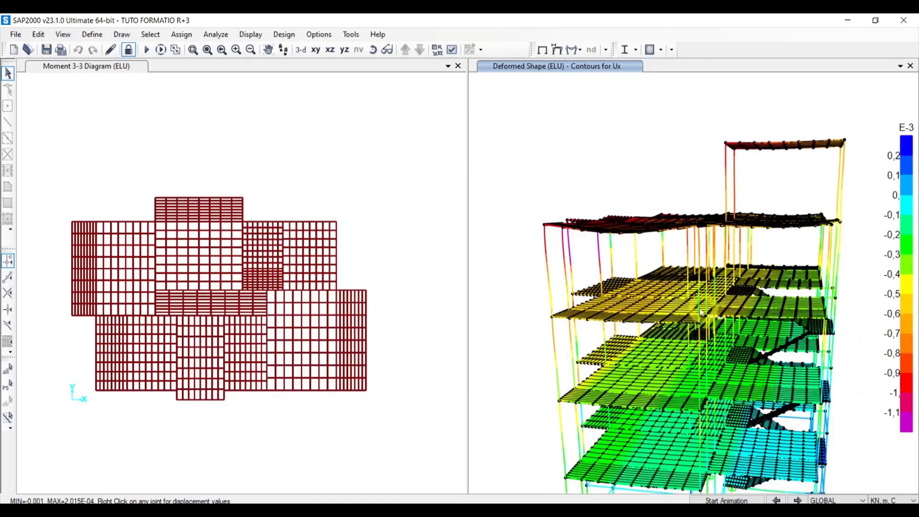
# Examine the Ux displacement contours on the roof and floor slabs from several angles, including joint displacement values.
pyautogui.keyDown('shift'); pyautogui.moveTo(651, 245); pyautogui.dragTo(713, 300, button='middle'); pyautogui.keyUp('shift')
pyautogui.scroll(4, 698, 272)
pyautogui.scroll(-4, 699, 271)
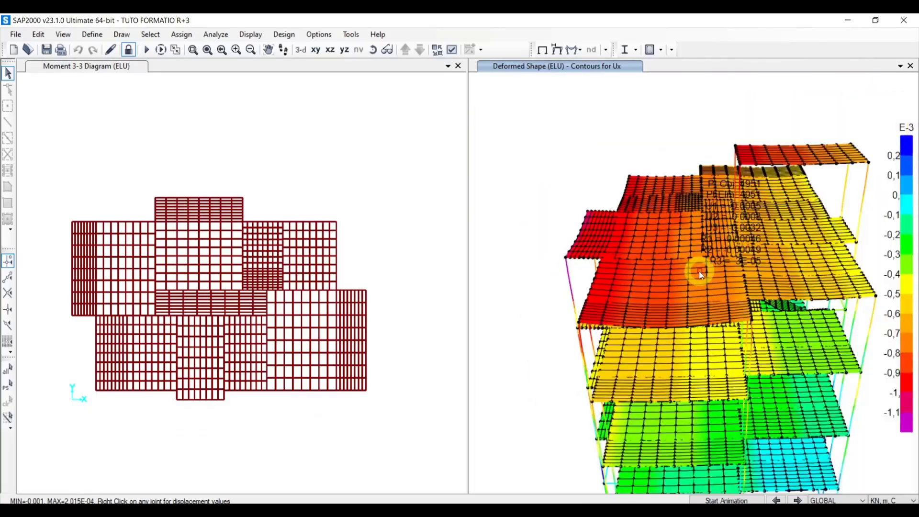
pyautogui.keyDown('shift'); pyautogui.moveTo(700, 268); pyautogui.dragTo(703, 292, button='middle'); pyautogui.keyUp('shift')
pyautogui.moveTo(728, 288)
pyautogui.scroll(4, 699, 298)
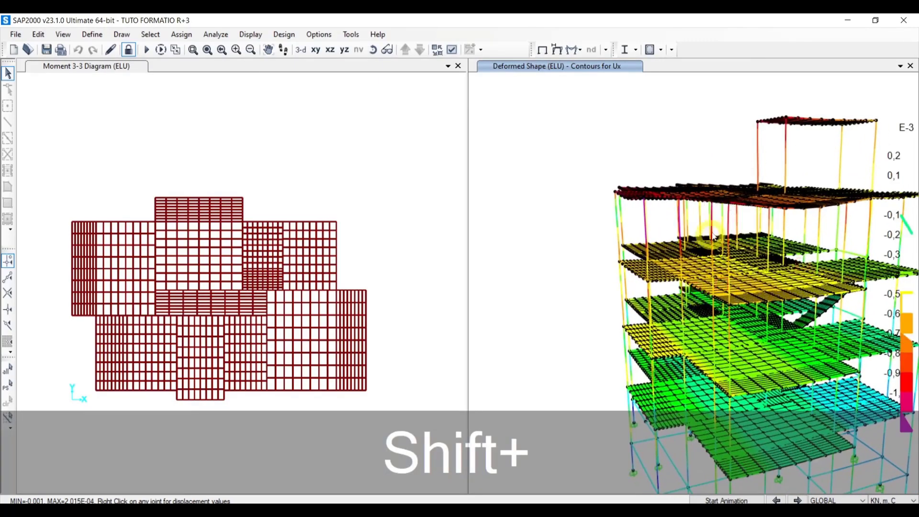
pyautogui.scroll(3, 745, 185)
pyautogui.scroll(-3, 746, 185)
pyautogui.moveTo(747, 190)
pyautogui.keyDown('shift'); pyautogui.moveTo(747, 190); pyautogui.dragTo(625, 175, button='middle'); pyautogui.keyUp('shift')
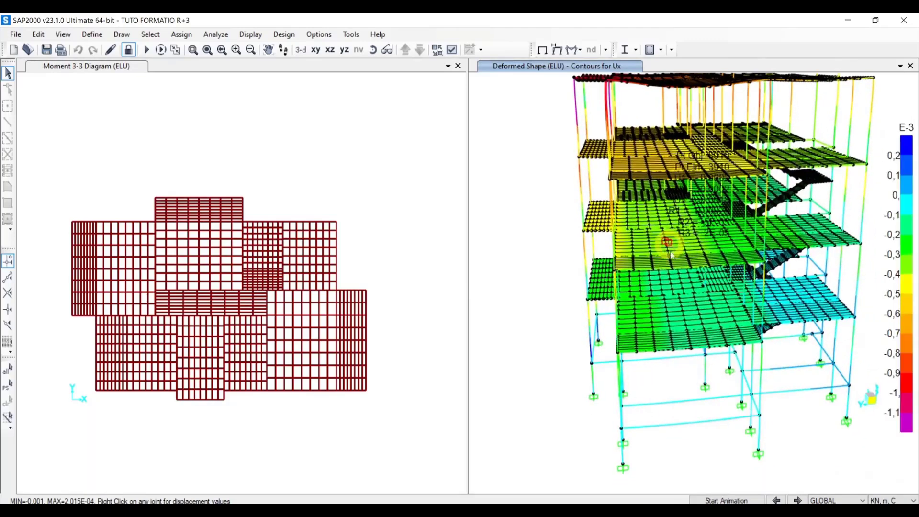
# Animate the ELU deformed shape with Ux contours and inspect the slab and frame movement from several angles.
pyautogui.click(735, 498)
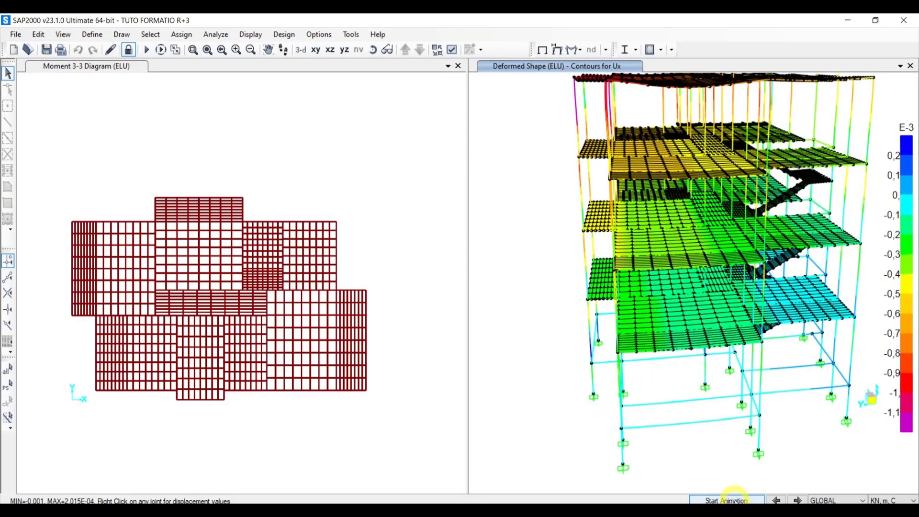
pyautogui.scroll(-5, 729, 383)
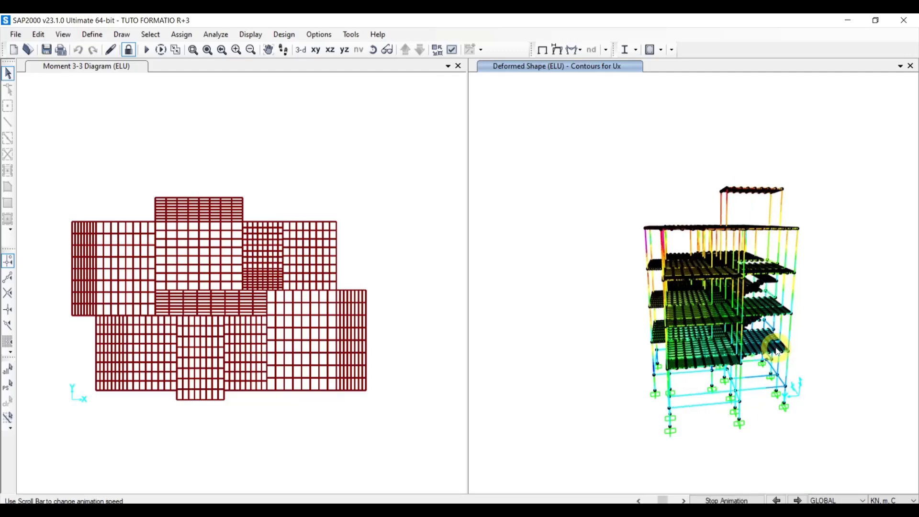
pyautogui.keyDown('shift'); pyautogui.moveTo(776, 352); pyautogui.dragTo(745, 287, button='middle'); pyautogui.keyUp('shift')
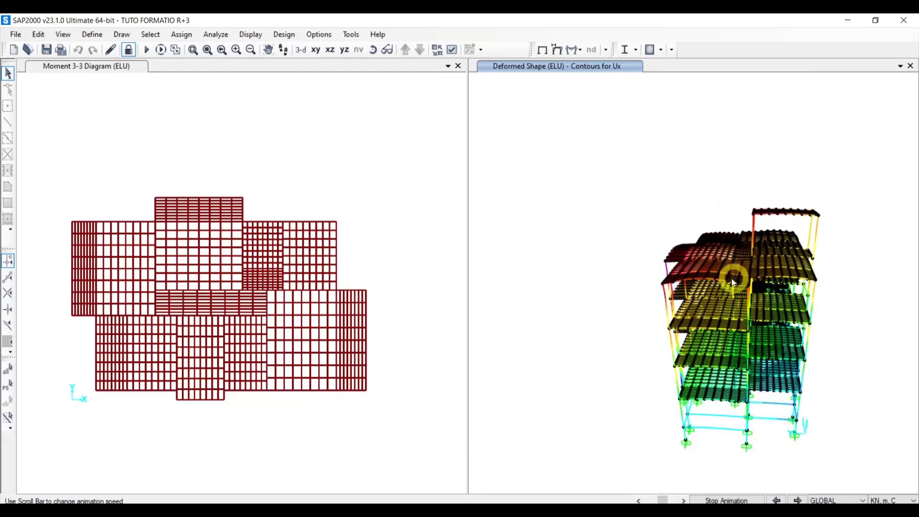
pyautogui.scroll(5, 737, 285)
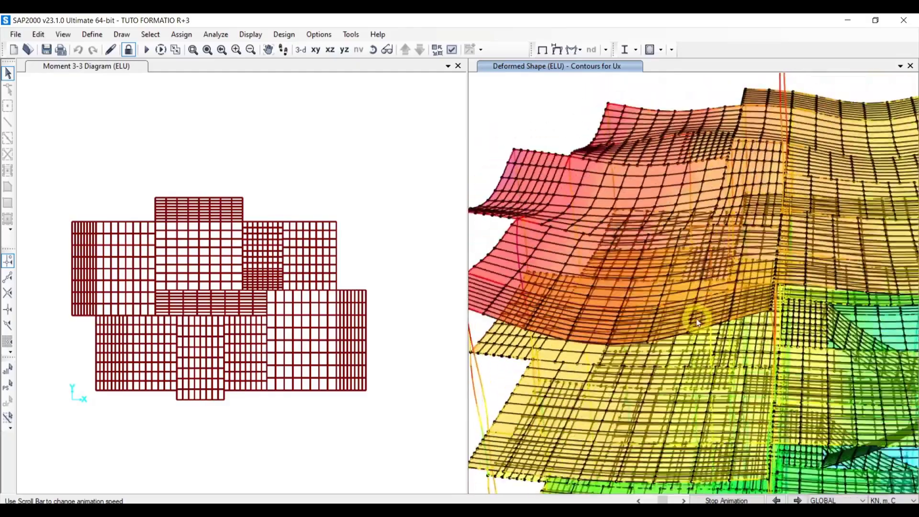
pyautogui.scroll(-5, 700, 339)
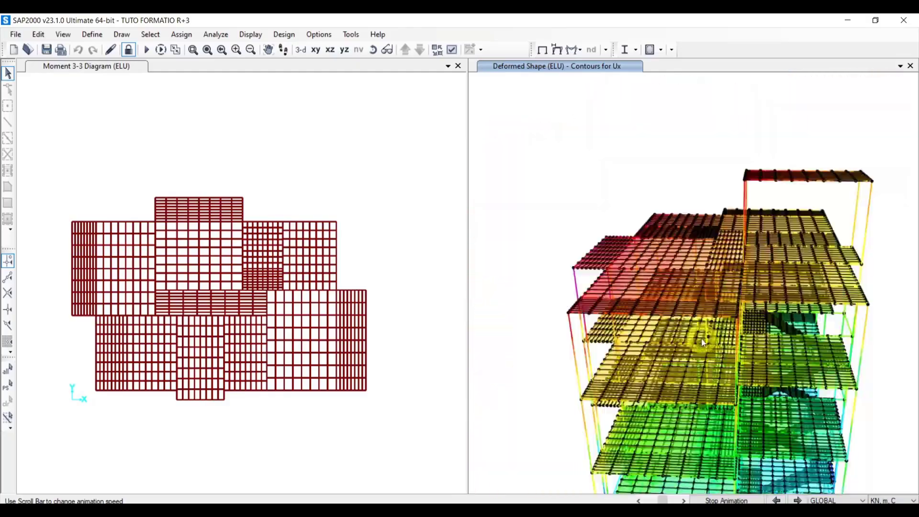
pyautogui.keyDown('shift'); pyautogui.moveTo(704, 341); pyautogui.dragTo(738, 302, button='middle'); pyautogui.keyUp('shift')
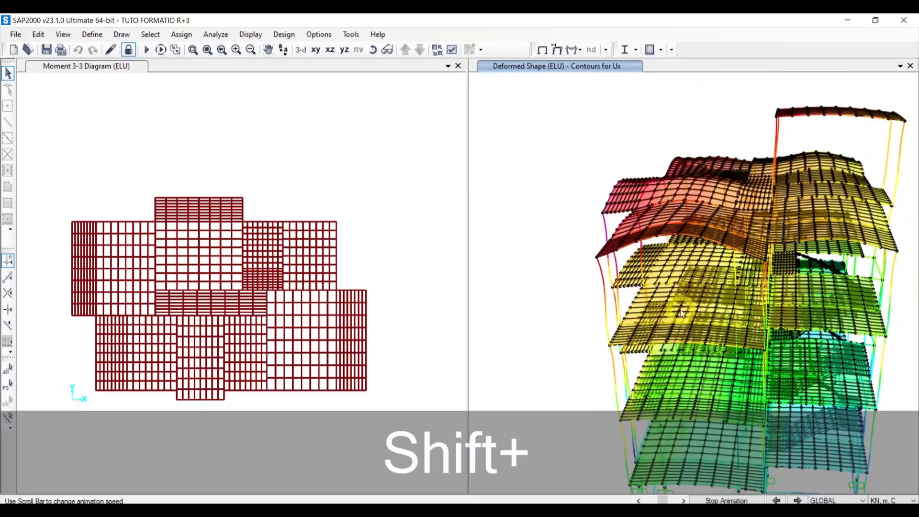
pyautogui.scroll(-3, 682, 340)
pyautogui.keyDown('shift'); pyautogui.moveTo(706, 356); pyautogui.dragTo(791, 204, button='middle'); pyautogui.keyUp('shift')
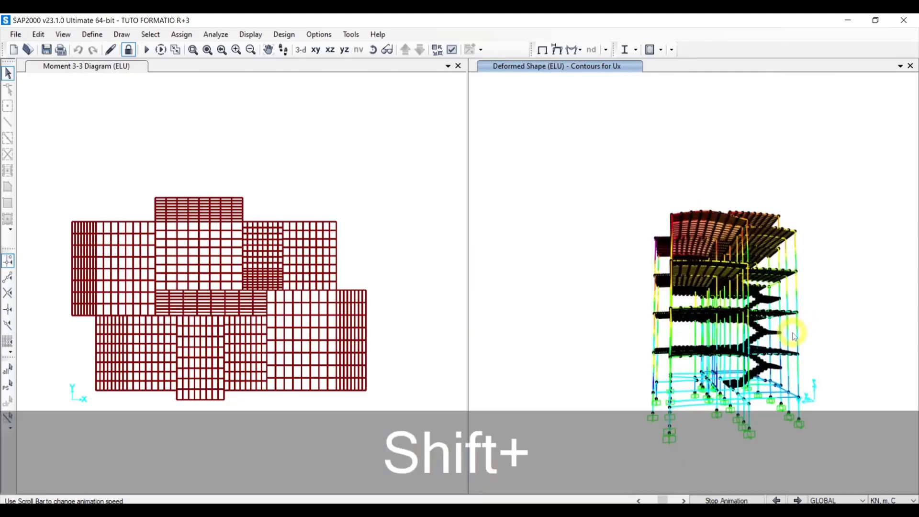
pyautogui.keyDown('shift'); pyautogui.moveTo(812, 333); pyautogui.dragTo(700, 427, button='middle'); pyautogui.keyUp('shift')
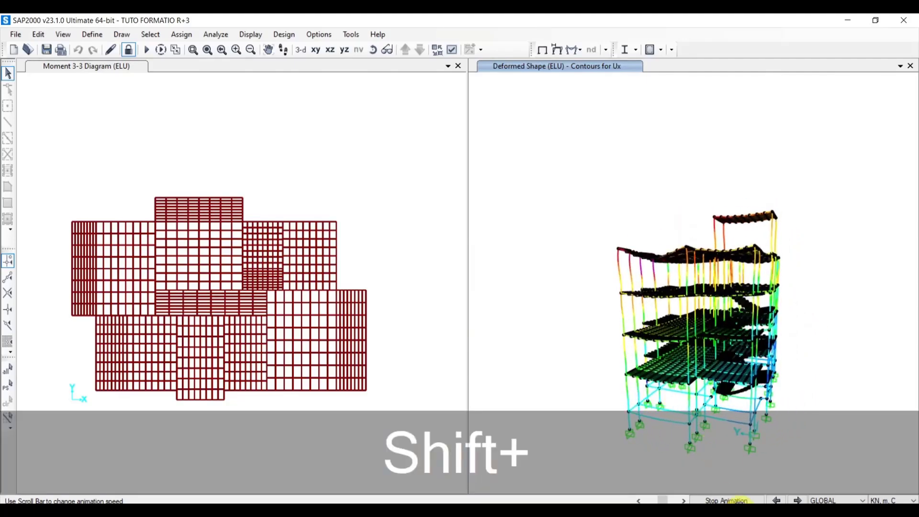
# Stop the animation and examine the ELU Ux contours on the slabs and stairs from another angle.
pyautogui.click(737, 499)
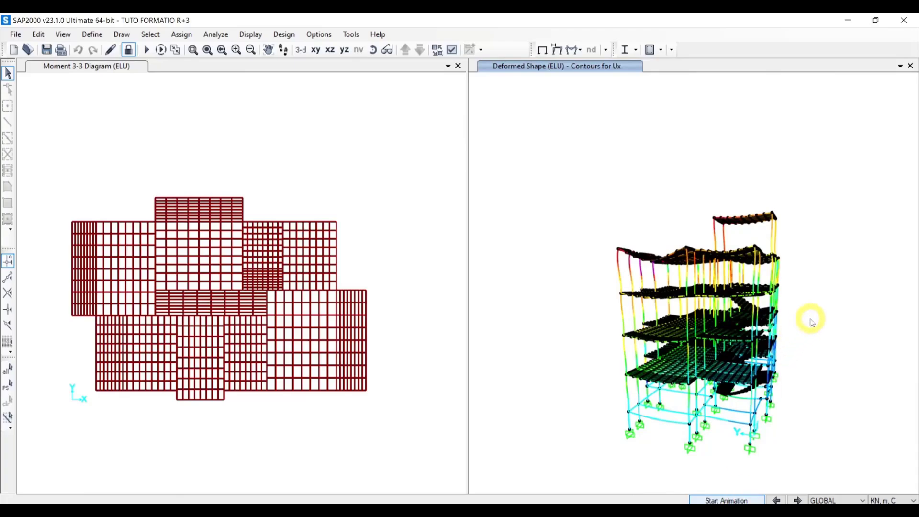
pyautogui.keyDown('shift'); pyautogui.moveTo(811, 319); pyautogui.dragTo(687, 355, button='middle'); pyautogui.keyUp('shift')
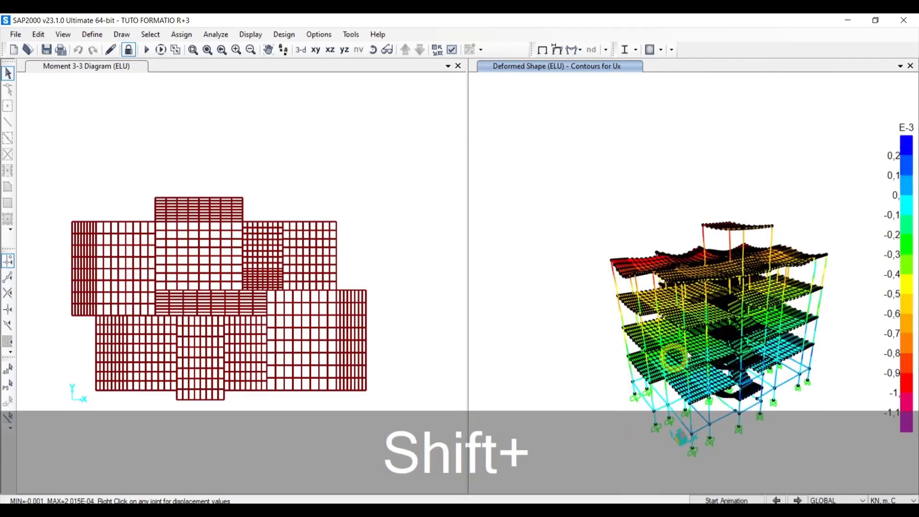
pyautogui.scroll(5, 719, 335)
pyautogui.scroll(-3, 718, 335)
pyautogui.moveTo(774, 368); pyautogui.dragTo(752, 278, button='middle')
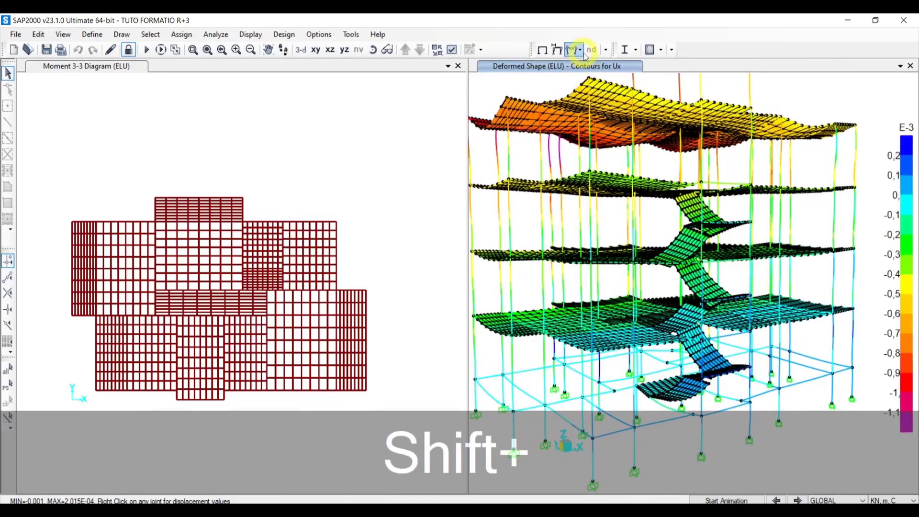
# Display the deformed shape for the ELS combination, keeping the continuous Ux contours drawn on objects.
pyautogui.click(555, 49)
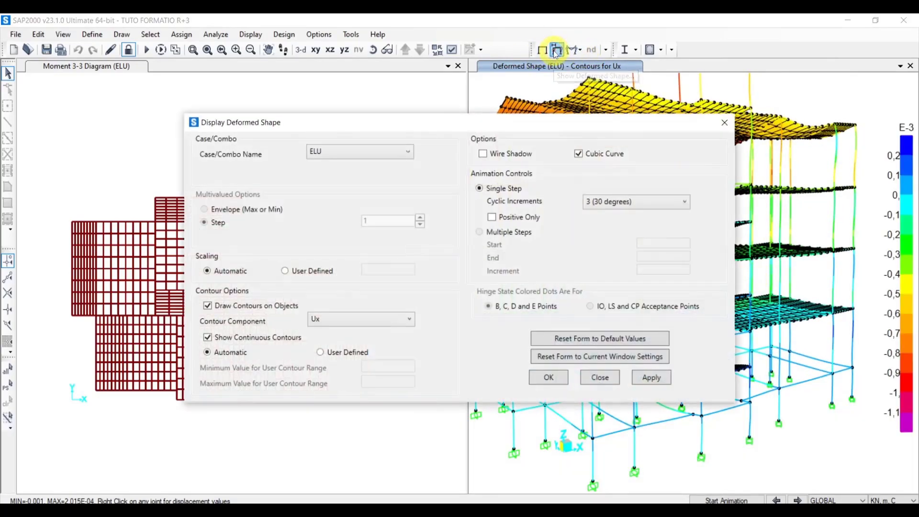
pyautogui.click(392, 157)
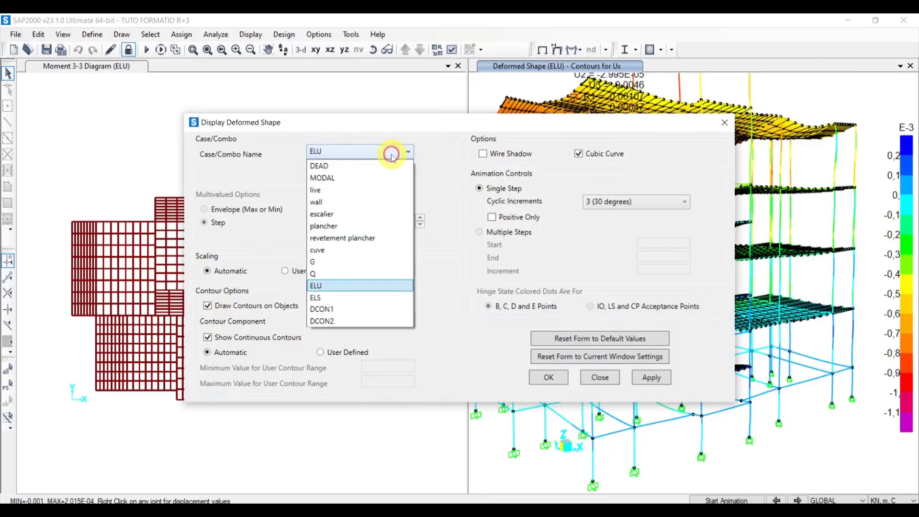
pyautogui.click(347, 297)
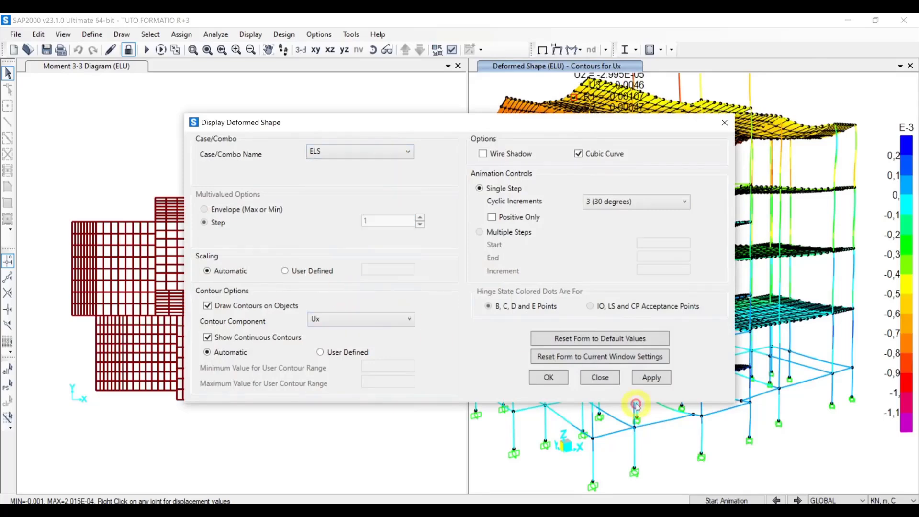
pyautogui.click(548, 378)
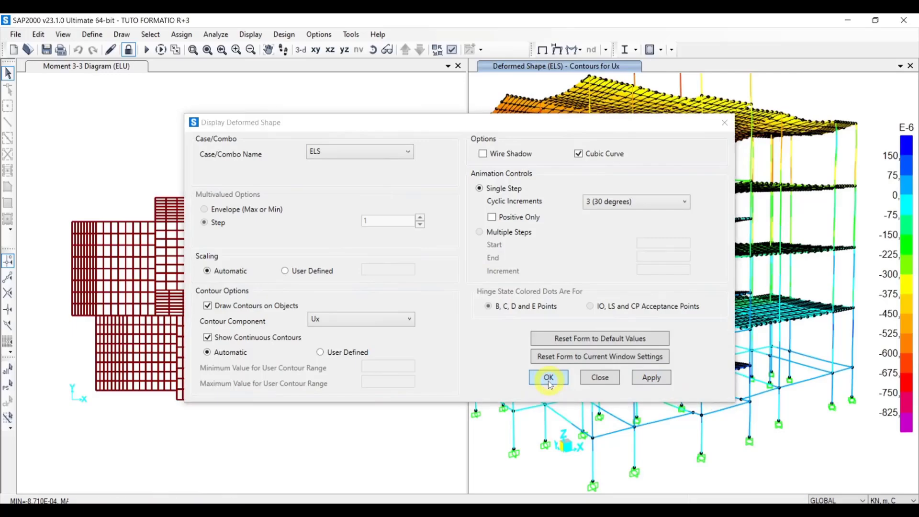
# Examine the ELS deformed shape and Ux contours on the slabs and stairs from several angles, including joint displacement values.
pyautogui.scroll(5, 675, 206)
pyautogui.scroll(-5, 675, 206)
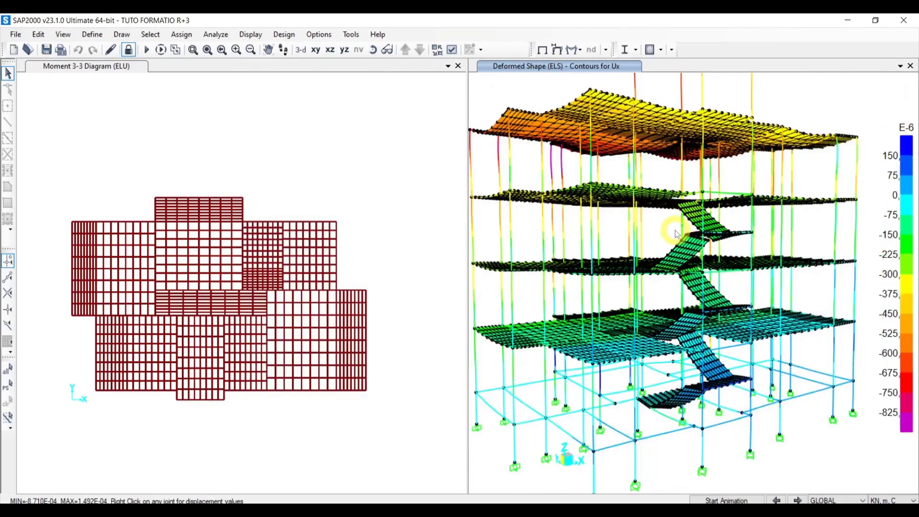
pyautogui.moveTo(698, 336)
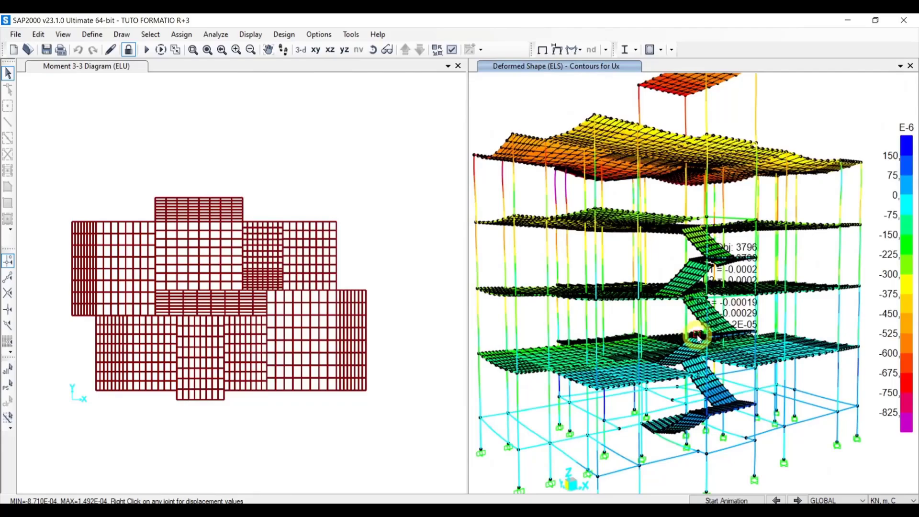
pyautogui.keyDown('shift'); pyautogui.moveTo(698, 336); pyautogui.dragTo(710, 447, button='middle'); pyautogui.keyUp('shift')
pyautogui.scroll(2, 711, 447)
pyautogui.scroll(-6, 735, 307)
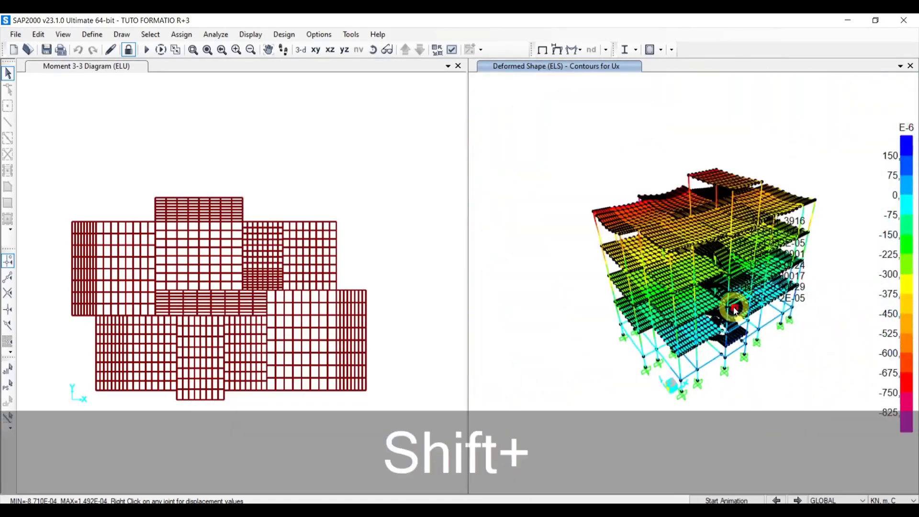
pyautogui.keyDown('shift'); pyautogui.moveTo(735, 308); pyautogui.dragTo(744, 225, button='middle'); pyautogui.keyUp('shift')
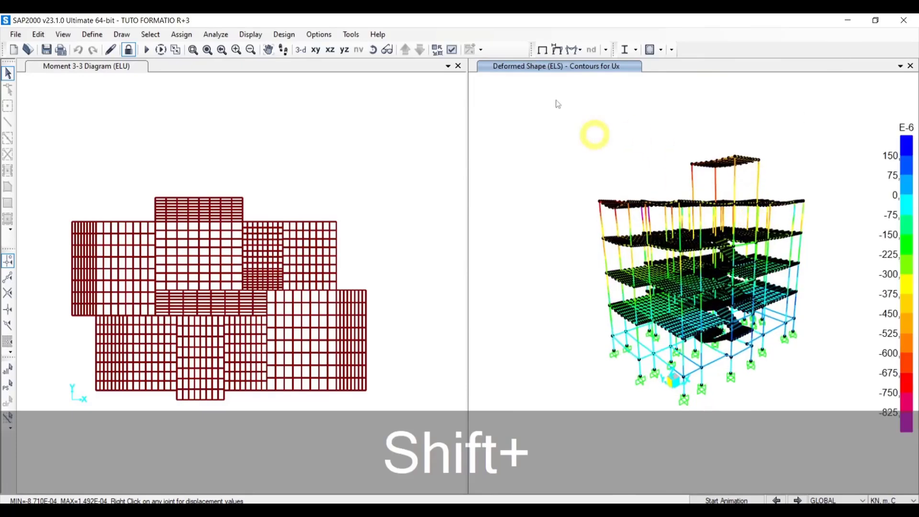
# Display the Moment 3-3 force diagram of the frames for the ELU combination, filled and with automatic scaling.
pyautogui.click(575, 51)
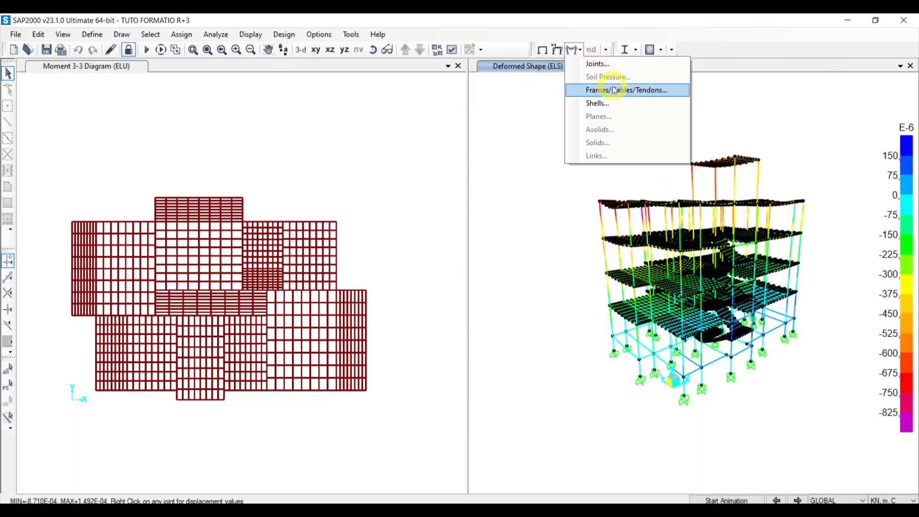
pyautogui.click(619, 98)
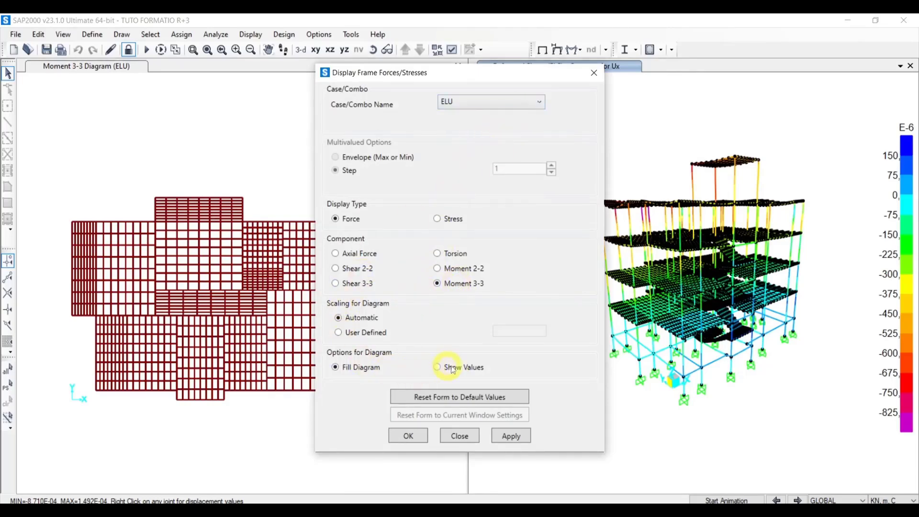
pyautogui.click(510, 435)
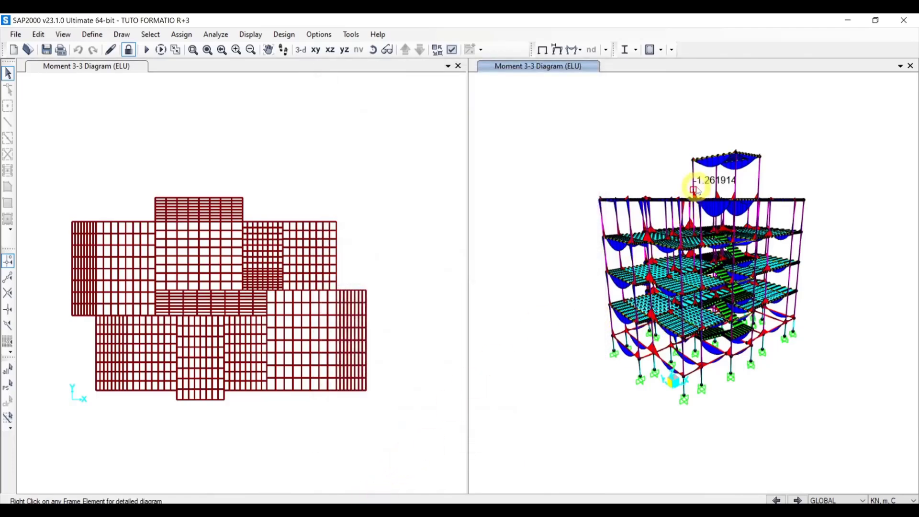
# Examine the ELU Moment 3-3 diagrams on the building's beams and columns from several angles and at close range.
pyautogui.scroll(3, 698, 206)
pyautogui.scroll(-2, 641, 335)
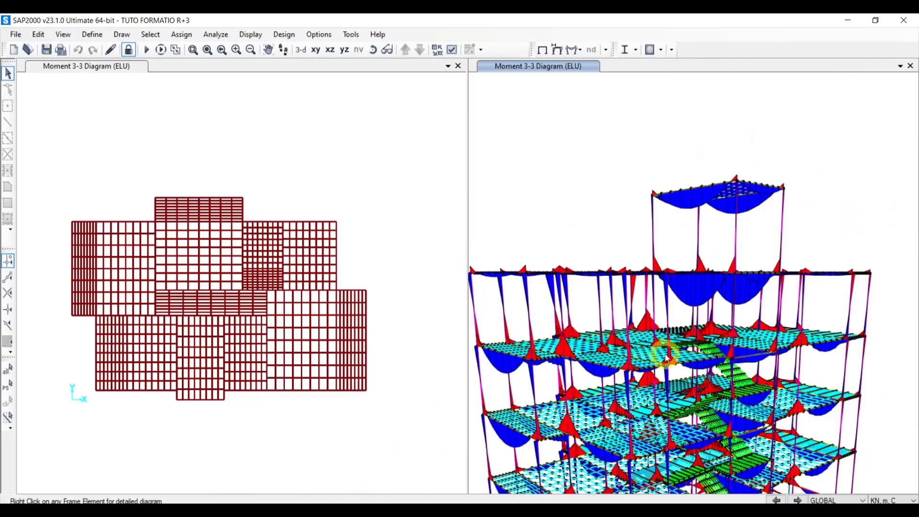
pyautogui.keyDown('shift'); pyautogui.moveTo(666, 358); pyautogui.dragTo(724, 353, button='middle'); pyautogui.keyUp('shift')
pyautogui.scroll(-3, 643, 316)
pyautogui.keyDown('shift'); pyautogui.moveTo(800, 371); pyautogui.dragTo(747, 364, button='middle'); pyautogui.keyUp('shift')
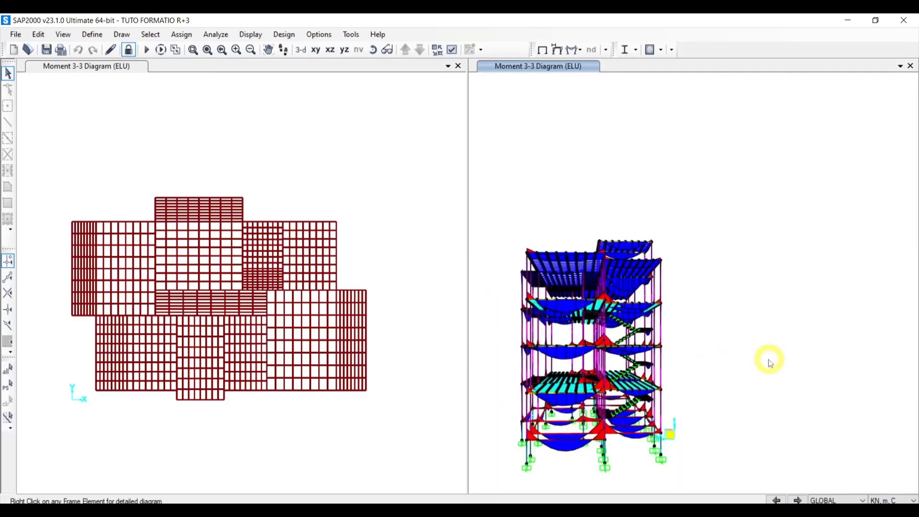
pyautogui.moveTo(659, 367); pyautogui.dragTo(752, 363, button='middle')
pyautogui.keyDown('shift'); pyautogui.moveTo(780, 391); pyautogui.dragTo(666, 384, button='middle'); pyautogui.keyUp('shift')
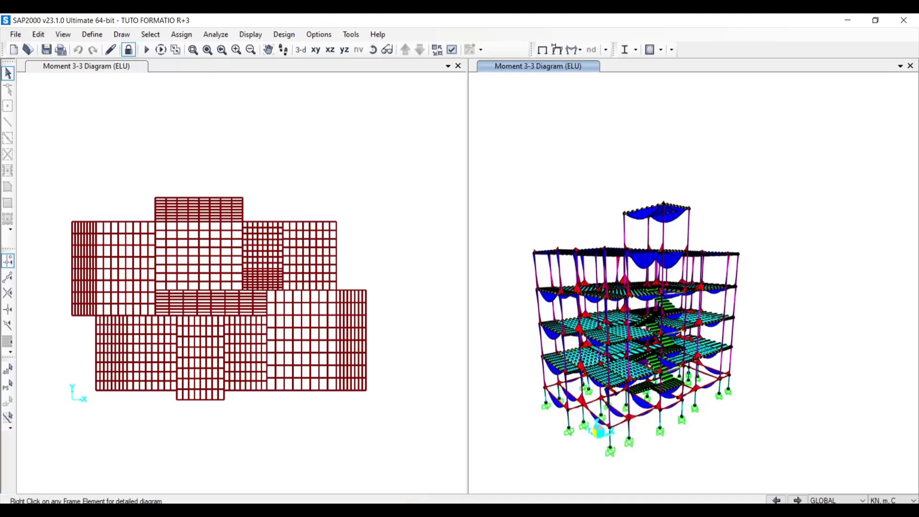
pyautogui.click(365, 509)
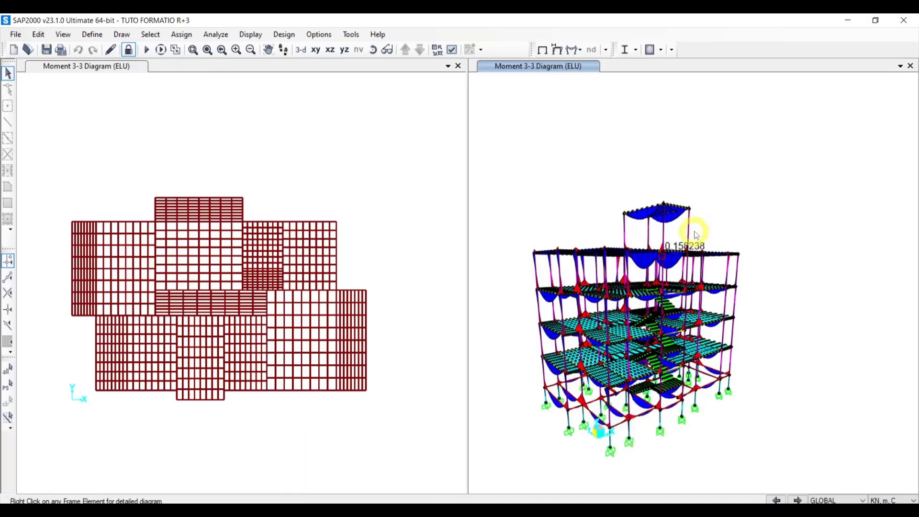
pyautogui.keyDown('shift'); pyautogui.moveTo(667, 314); pyautogui.dragTo(693, 277, button='middle'); pyautogui.keyUp('shift')
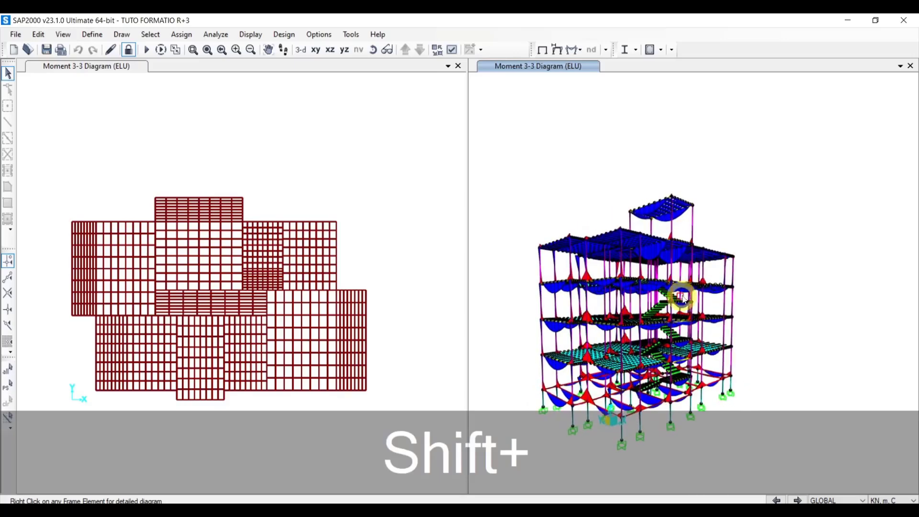
pyautogui.scroll(-3, 683, 299)
pyautogui.scroll(6, 683, 300)
pyautogui.scroll(-3, 683, 300)
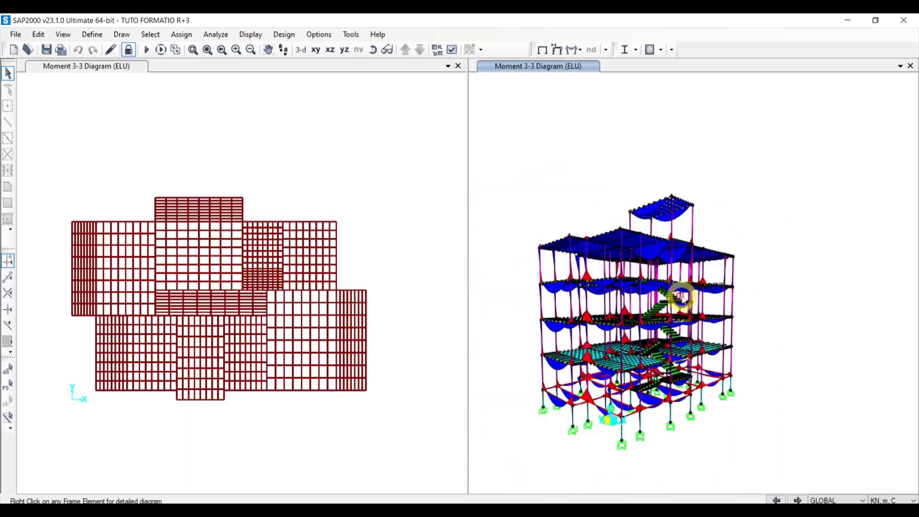
# Run the concrete frame design to Eurocode 2-2004 and display the longitudinal reinforcing areas of the members.
pyautogui.click(653, 49)
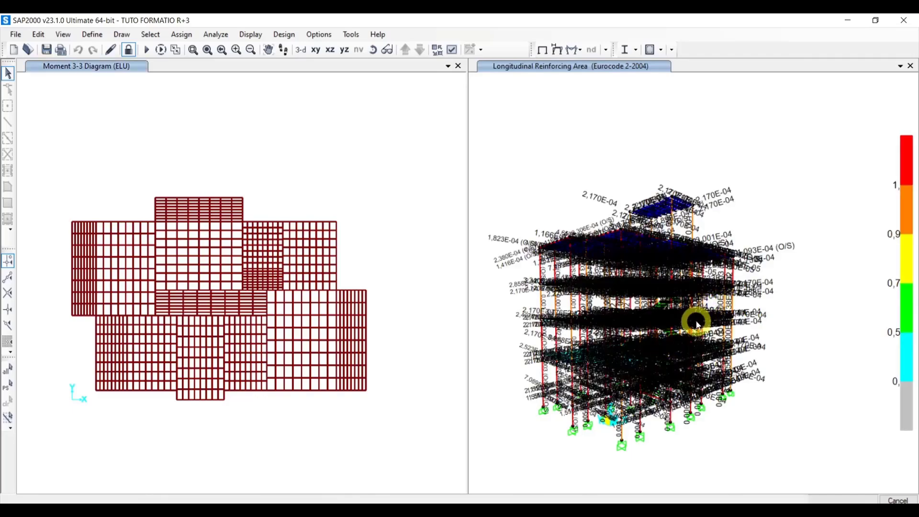
pyautogui.scroll(3, 697, 325)
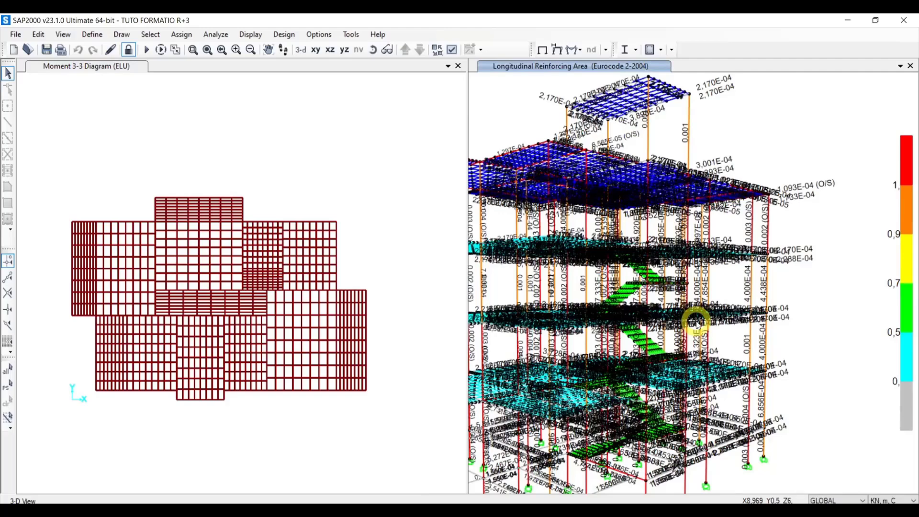
pyautogui.moveTo(651, 318); pyautogui.dragTo(757, 286, button='middle')
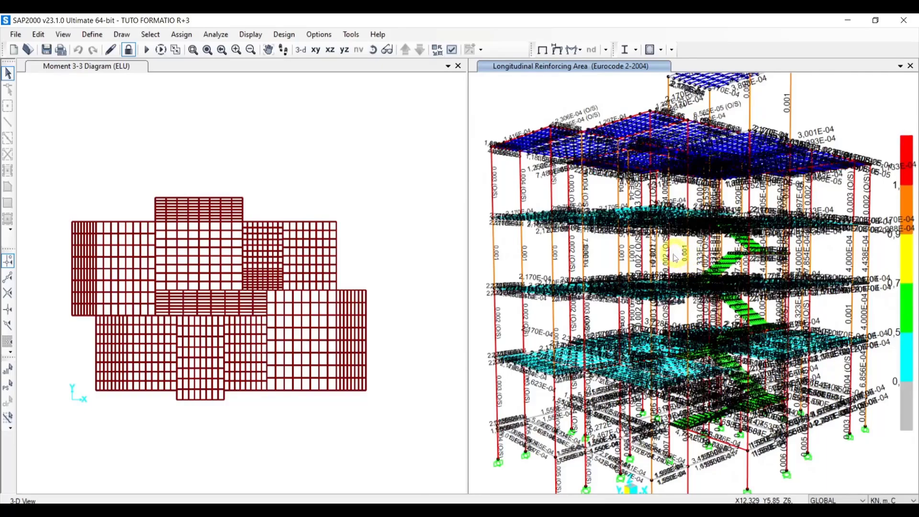
# Examine the longitudinal reinforcing areas and O/S labels on the columns and beams, storey by storey and for the whole building.
pyautogui.scroll(2, 671, 257)
pyautogui.scroll(2, 670, 257)
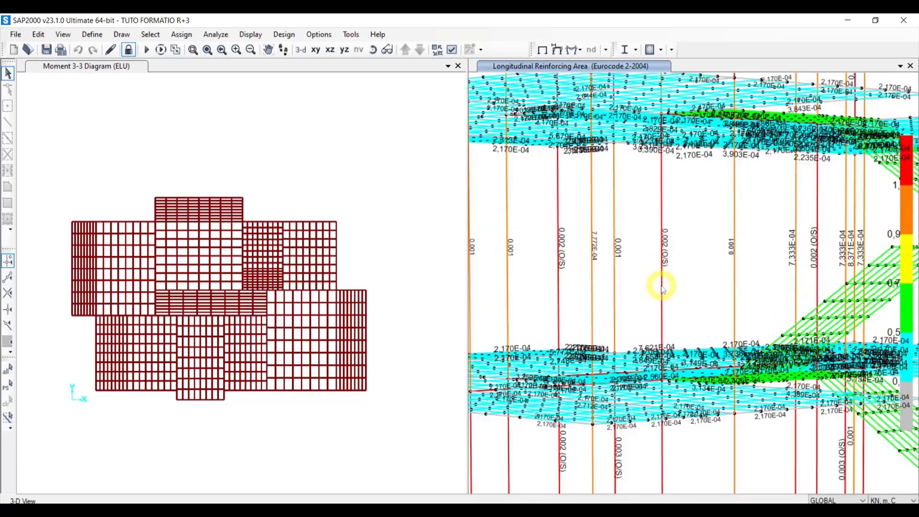
pyautogui.scroll(-2, 661, 286)
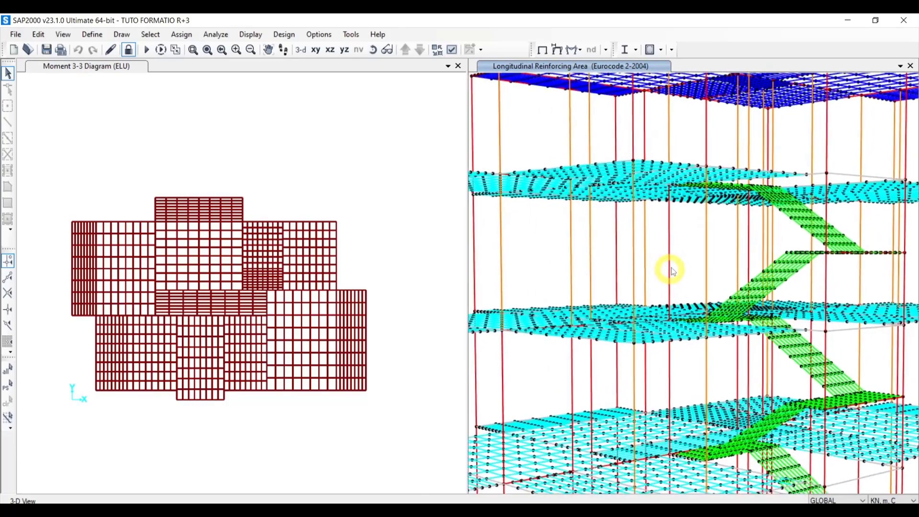
pyautogui.scroll(-3, 689, 258)
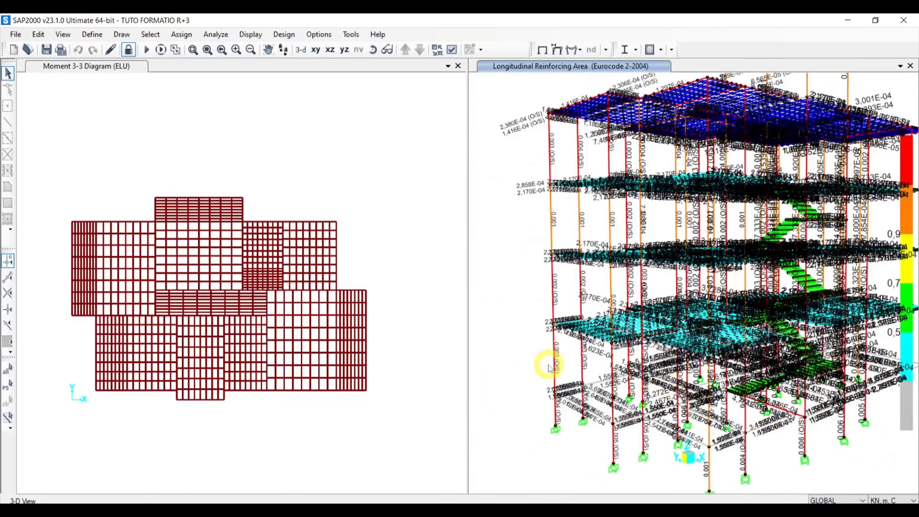
pyautogui.scroll(3, 553, 362)
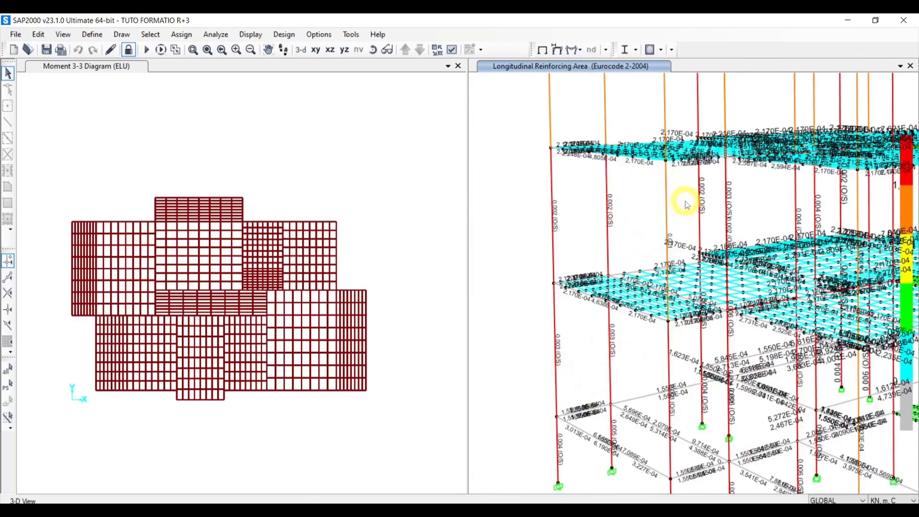
pyautogui.scroll(-3, 589, 319)
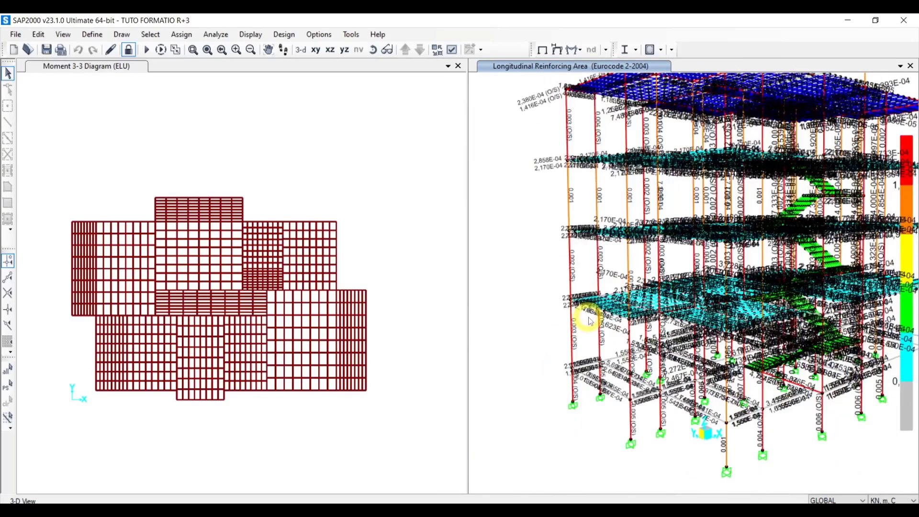
pyautogui.scroll(-2, 589, 320)
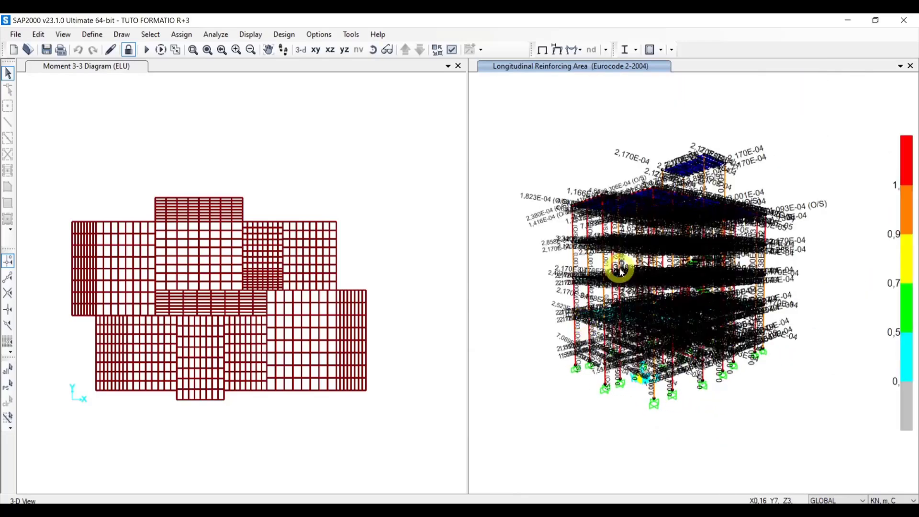
pyautogui.scroll(1, 620, 272)
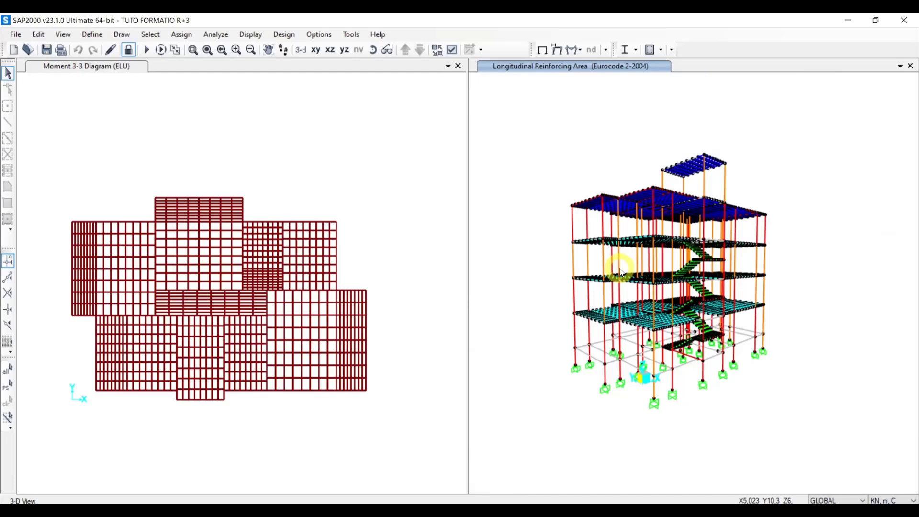
pyautogui.moveTo(621, 272)
pyautogui.mouseDown(button='middle')
pyautogui.moveTo(616, 291)
pyautogui.moveTo(612, 274)
pyautogui.mouseUp(button='middle')
pyautogui.moveTo(614, 336); pyautogui.dragTo(616, 322, button='middle')
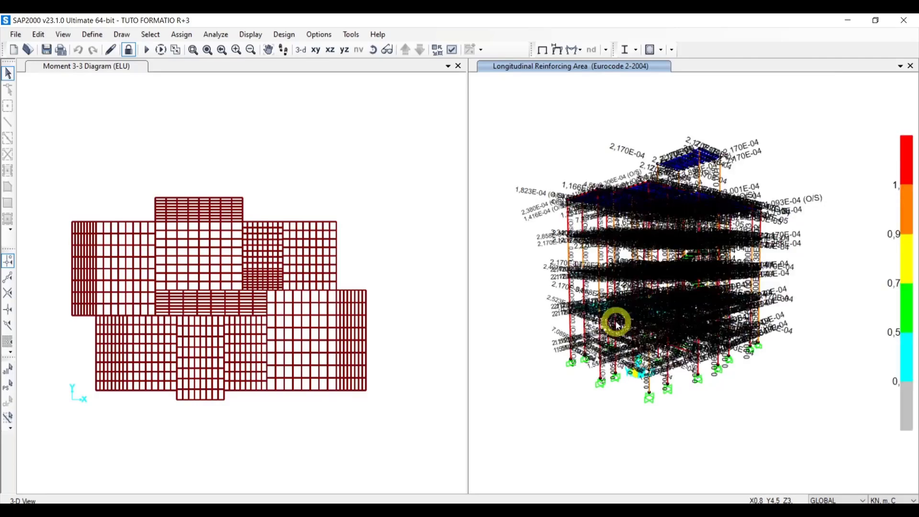
pyautogui.scroll(3, 616, 322)
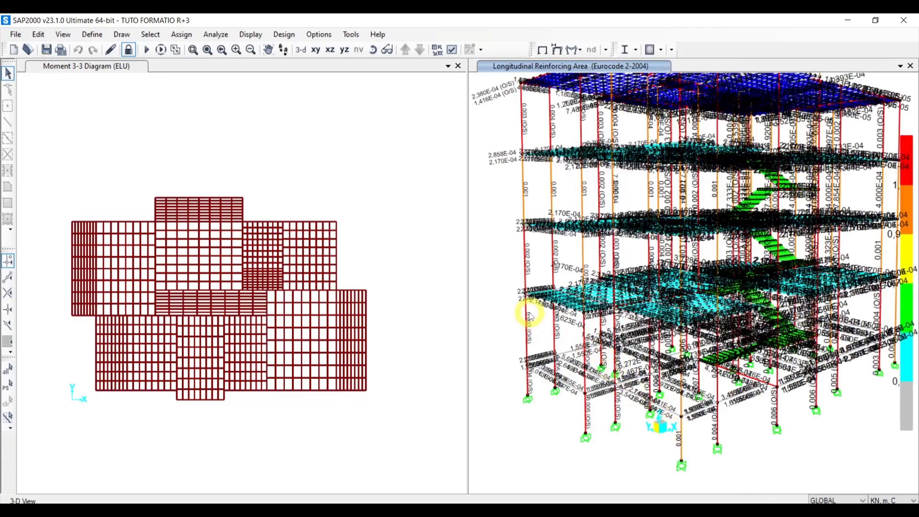
pyautogui.scroll(-3, 546, 447)
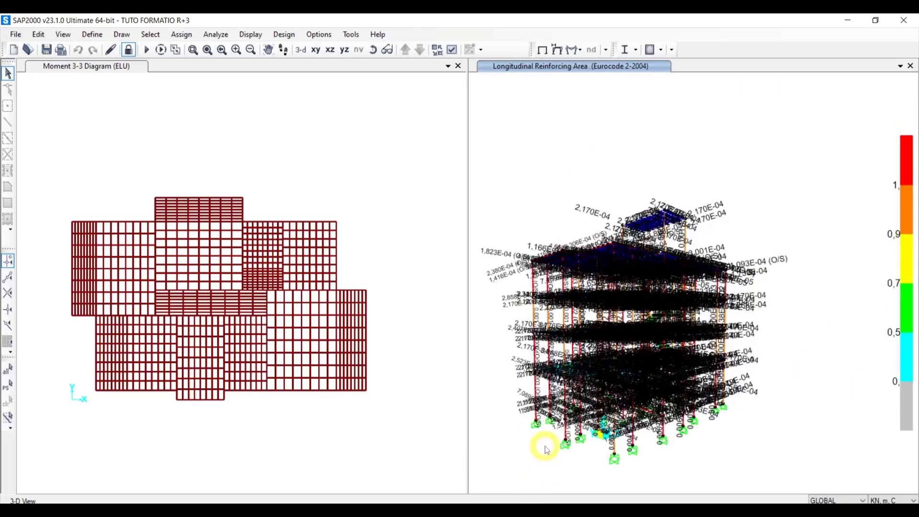
pyautogui.scroll(-2, 545, 449)
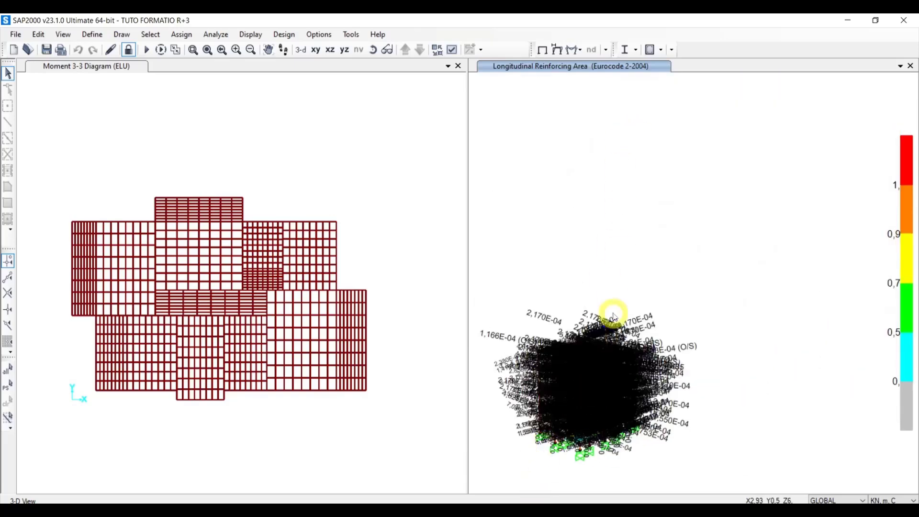
pyautogui.scroll(5, 614, 316)
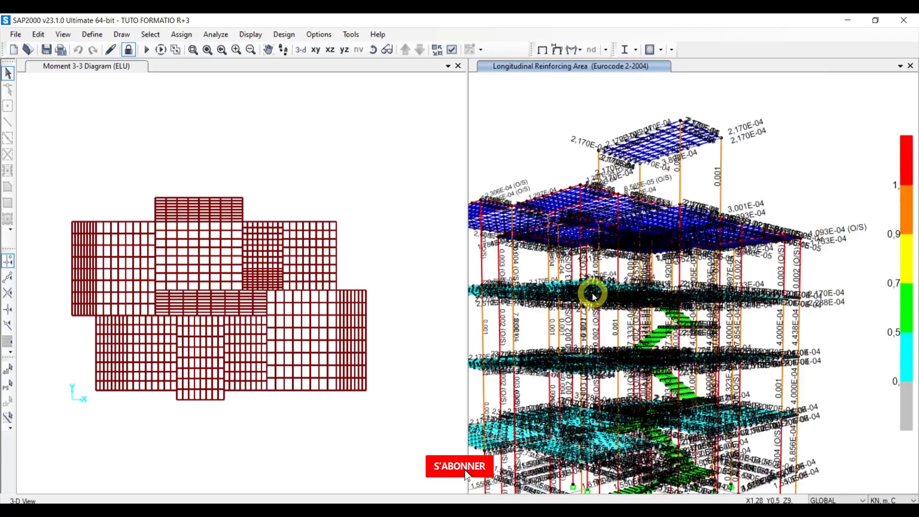
# Verify that all concrete members passed the design check and select the frames that failed the stress/capacity check.
pyautogui.click(662, 49)
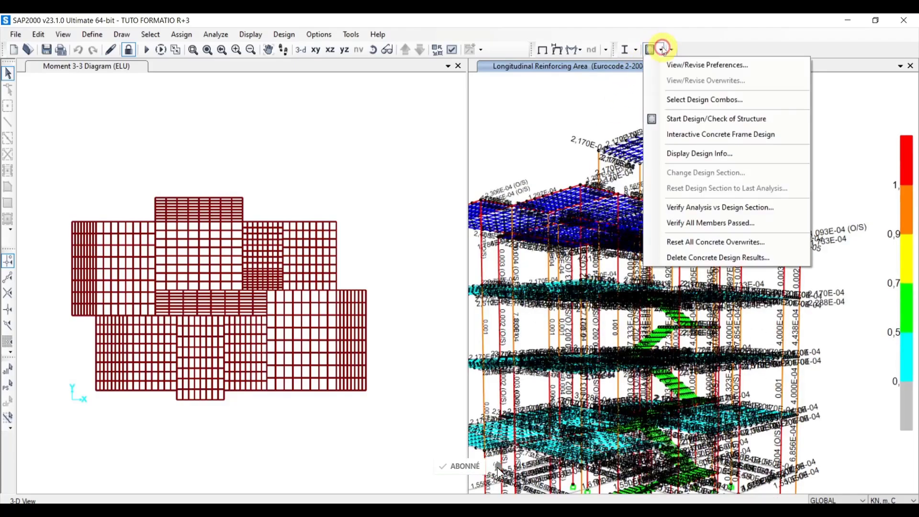
pyautogui.click(701, 224)
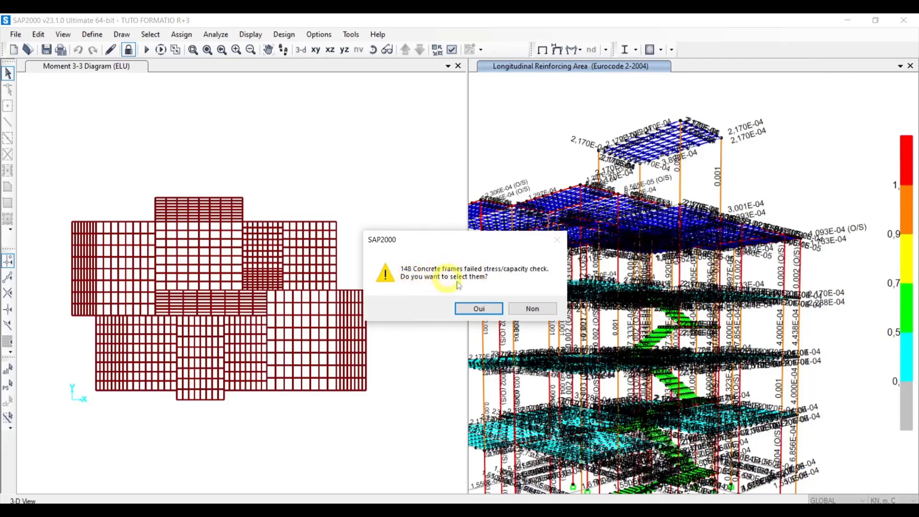
pyautogui.click(472, 309)
# Show only the selected failing frames in the 3-D reinforcing area view and examine their O/S columns and beams up close.
pyautogui.scroll(-3, 691, 266)
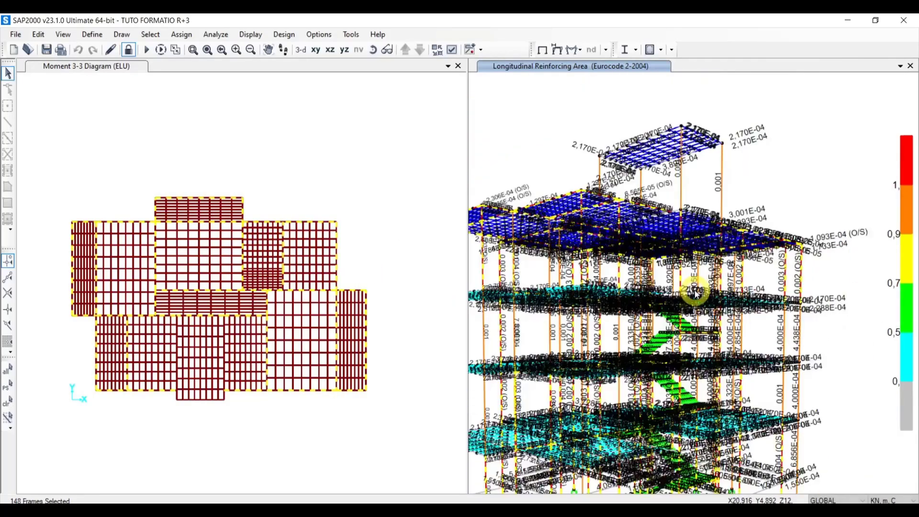
pyautogui.rightClick(840, 374)
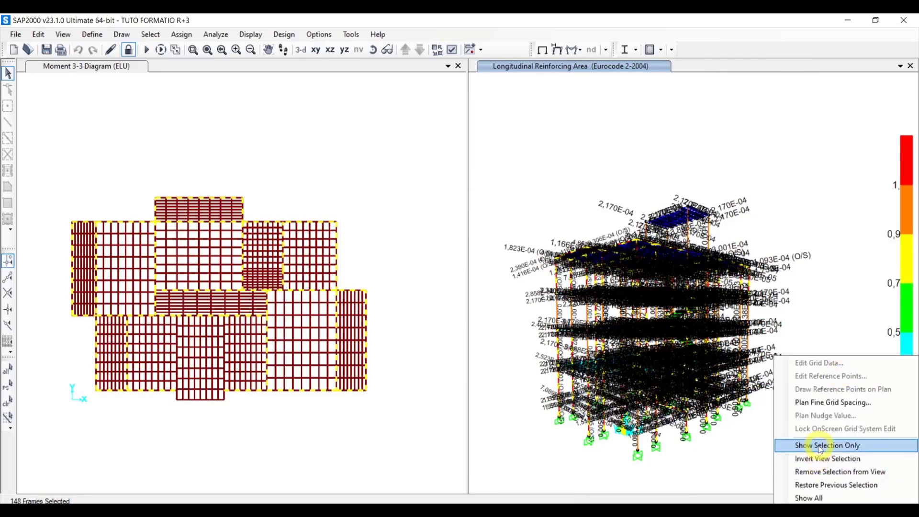
pyautogui.click(819, 446)
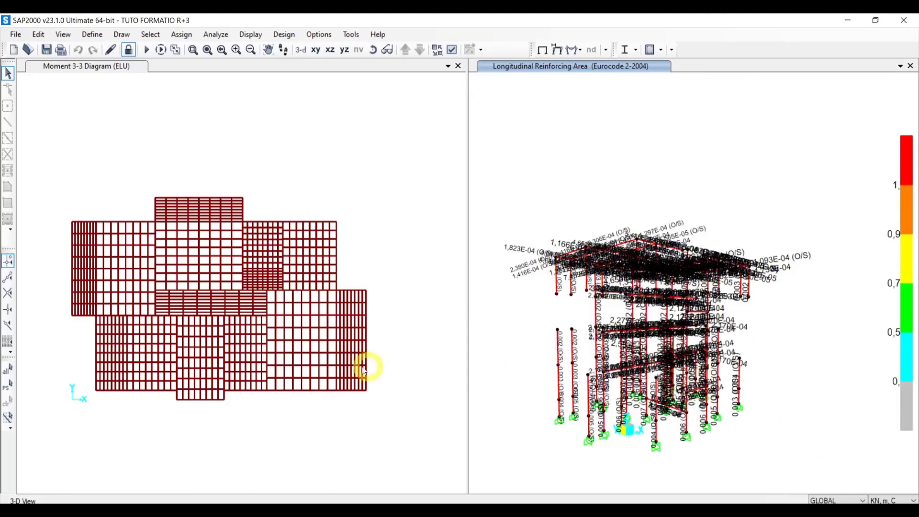
pyautogui.scroll(3, 576, 385)
pyautogui.scroll(3, 575, 385)
pyautogui.scroll(-3, 576, 385)
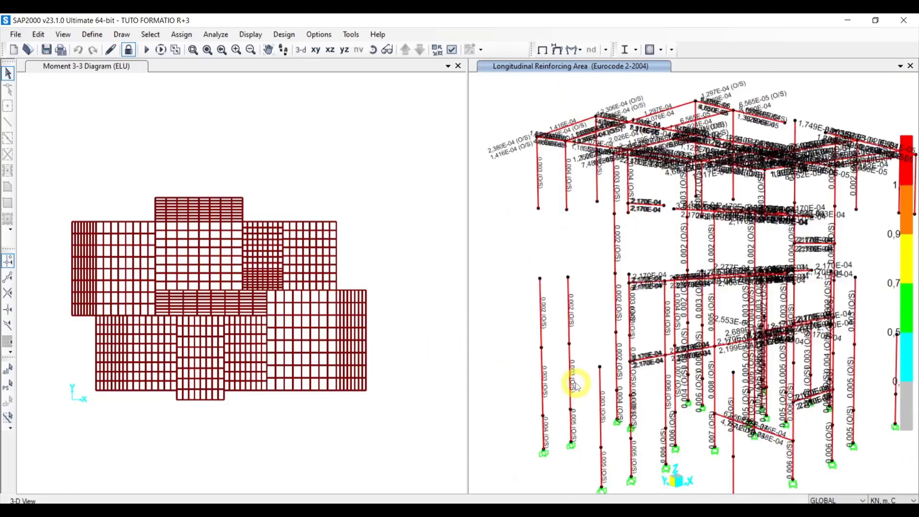
pyautogui.moveTo(576, 385); pyautogui.dragTo(576, 343, button='middle')
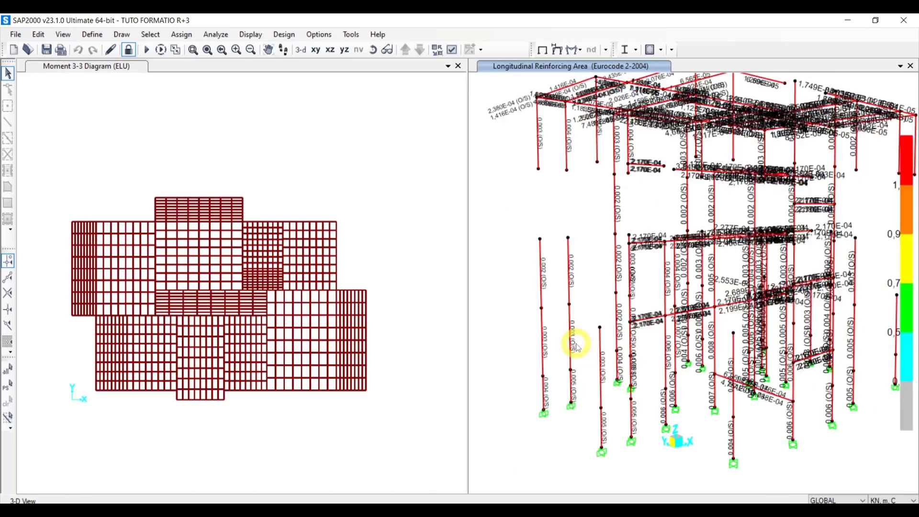